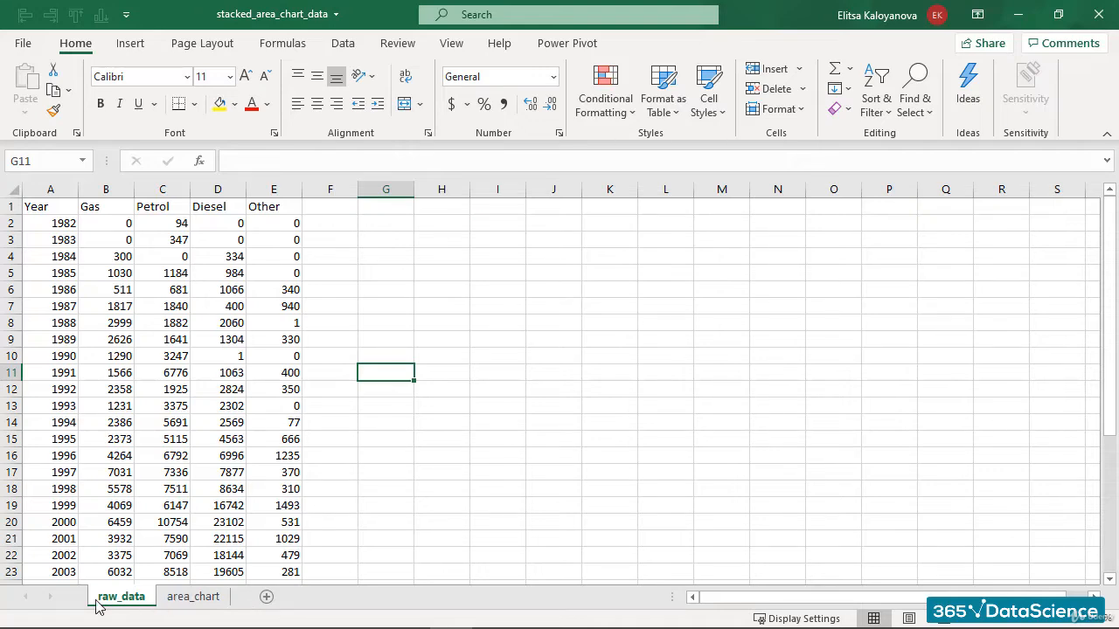
Insert a Stacked Area chart from the entire fuel engine types table on the area_chart sheet
{"action": "left_click", "coordinate": [189, 598]}
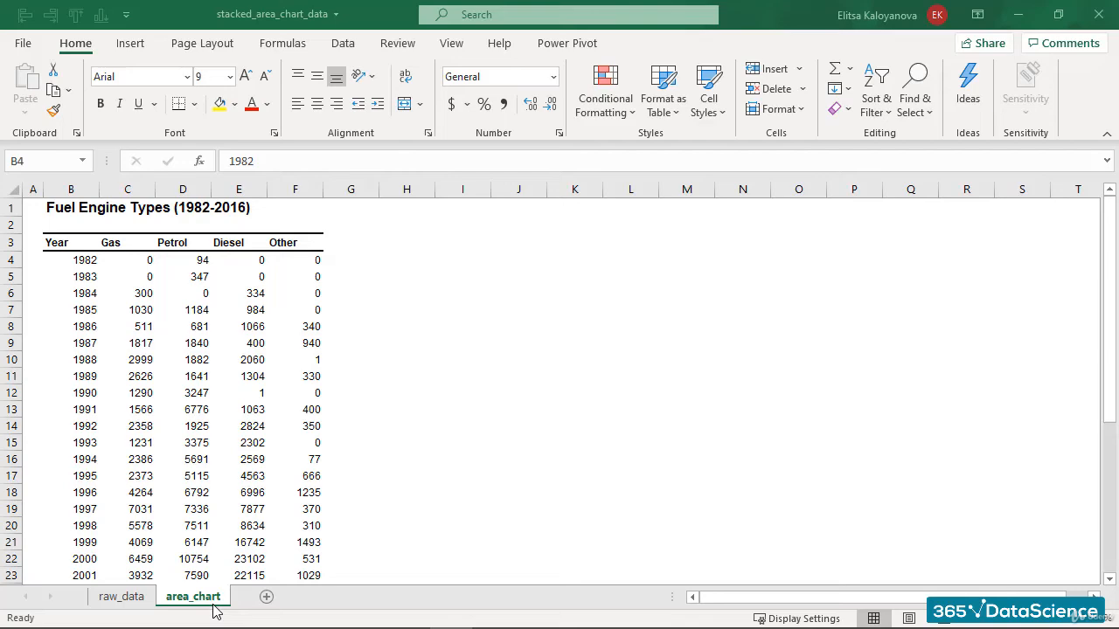
{"action": "scroll", "coordinate": [275, 498], "scroll_direction": "down", "scroll_amount": 8}
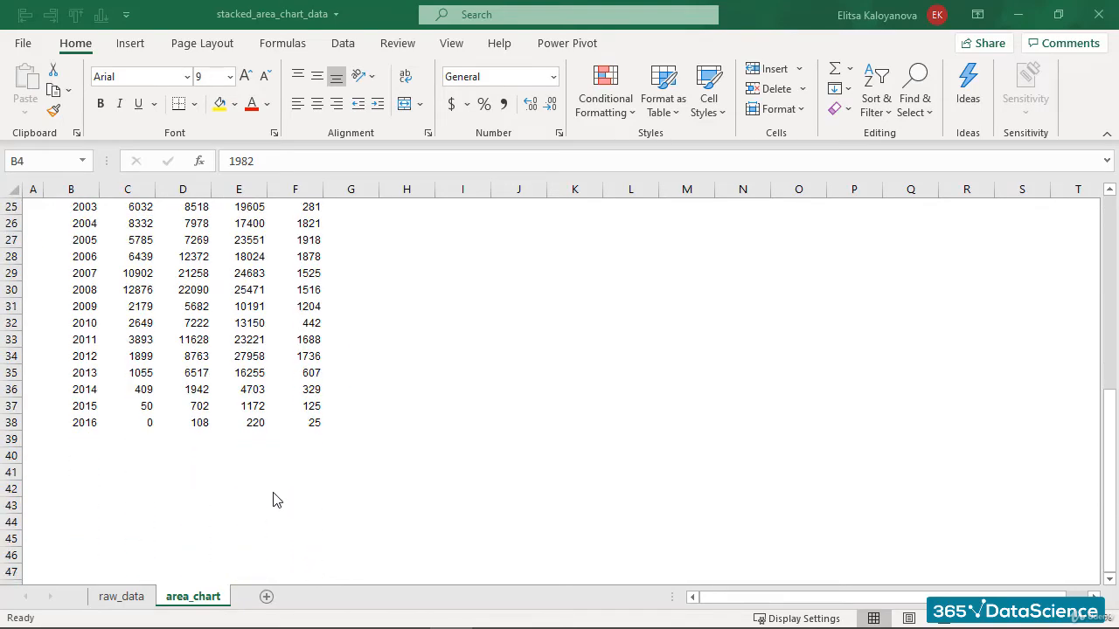
{"action": "scroll", "coordinate": [274, 500], "scroll_direction": "up", "scroll_amount": 8}
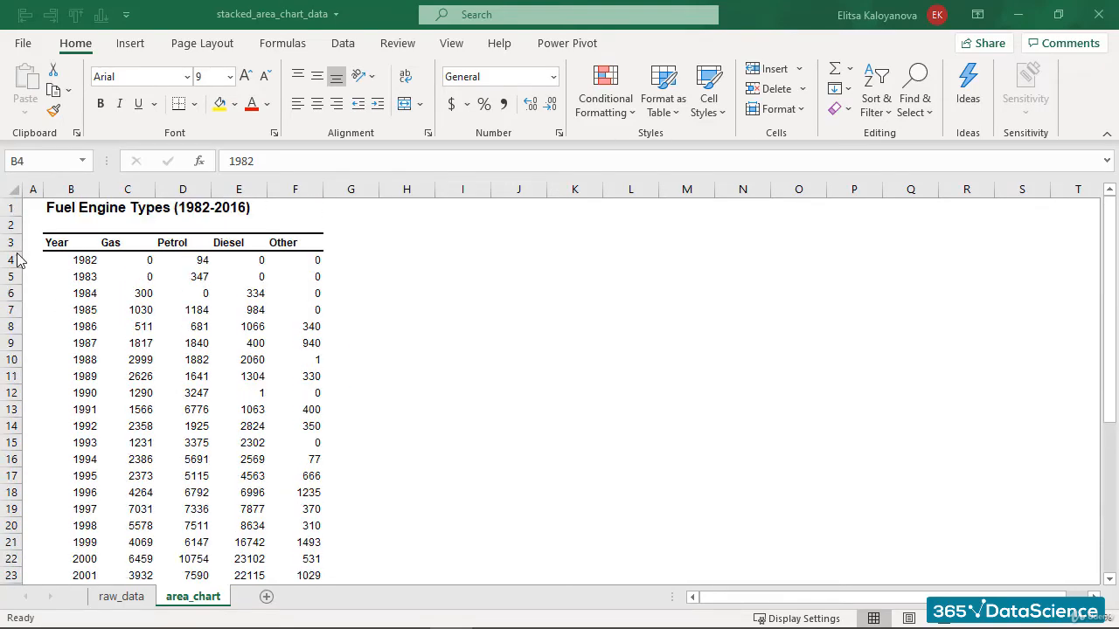
{"action": "left_click", "coordinate": [63, 255]}
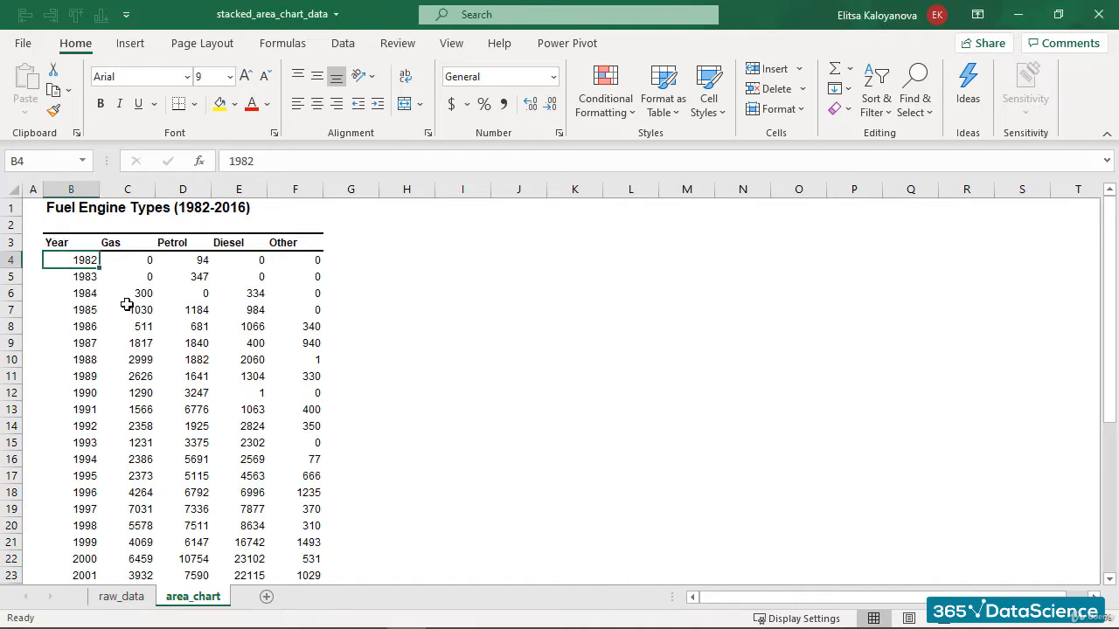
{"action": "key", "text": "ctrl+a"}
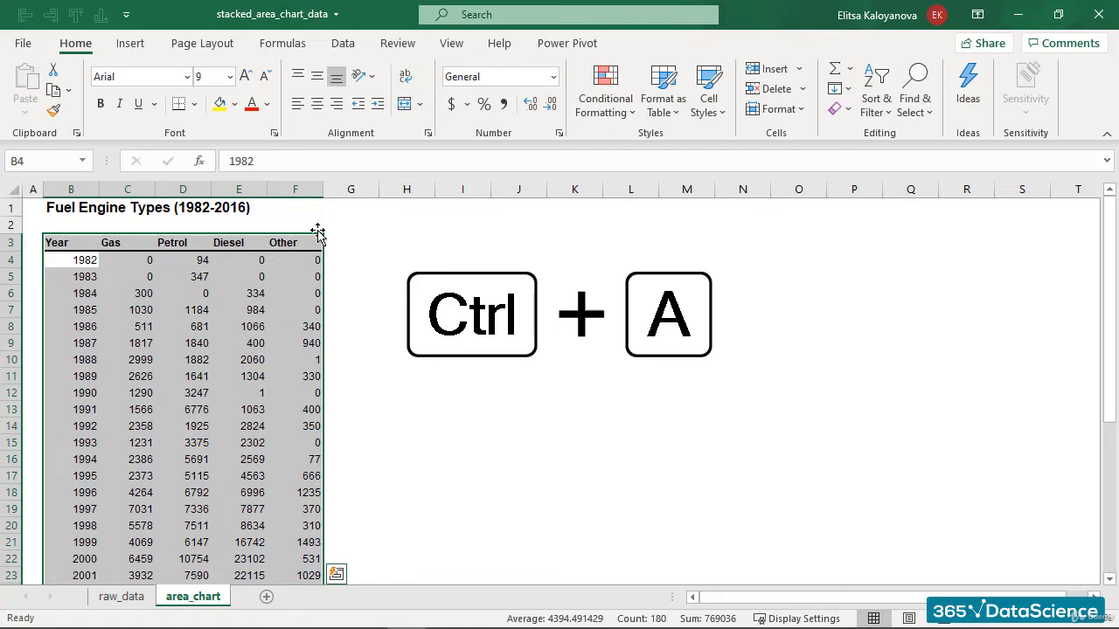
{"action": "left_click", "coordinate": [131, 48]}
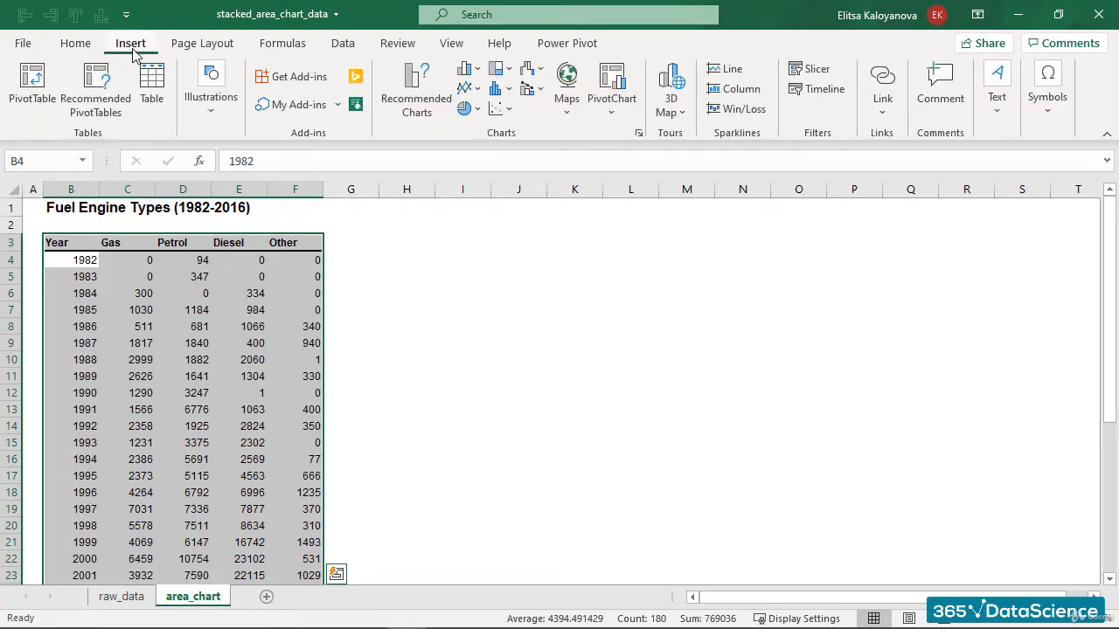
{"action": "left_click", "coordinate": [437, 109]}
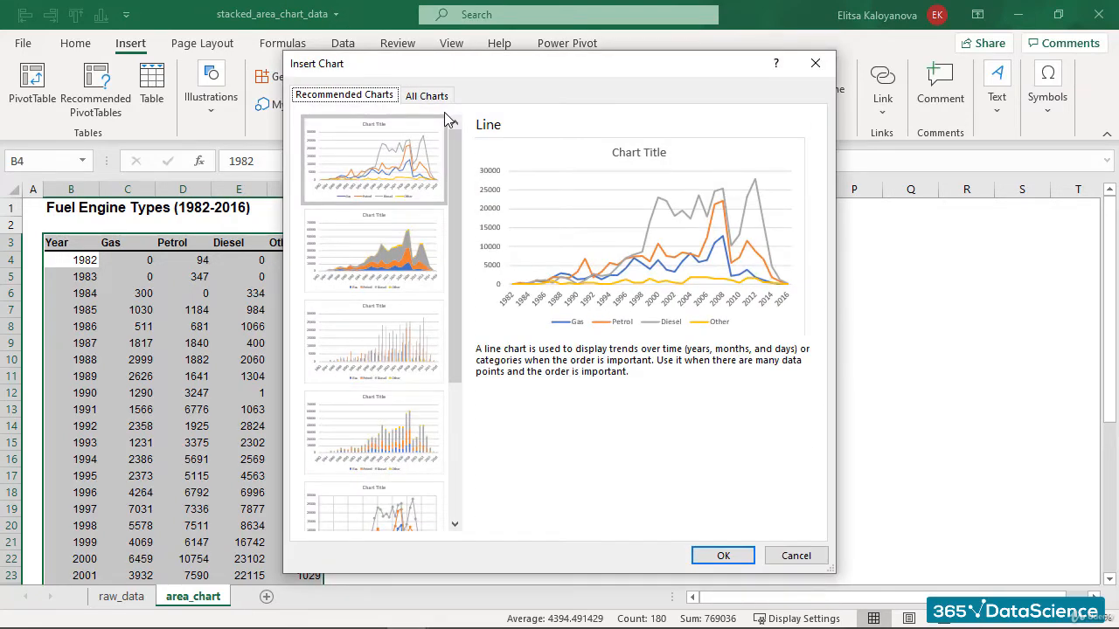
{"action": "left_click", "coordinate": [429, 236]}
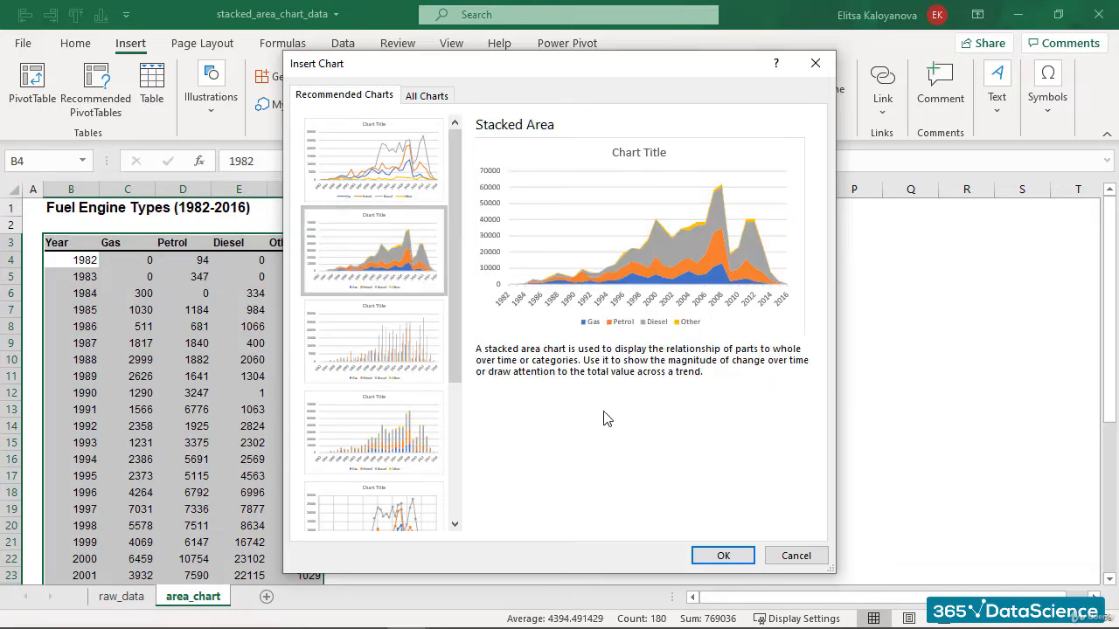
{"action": "left_click", "coordinate": [723, 556]}
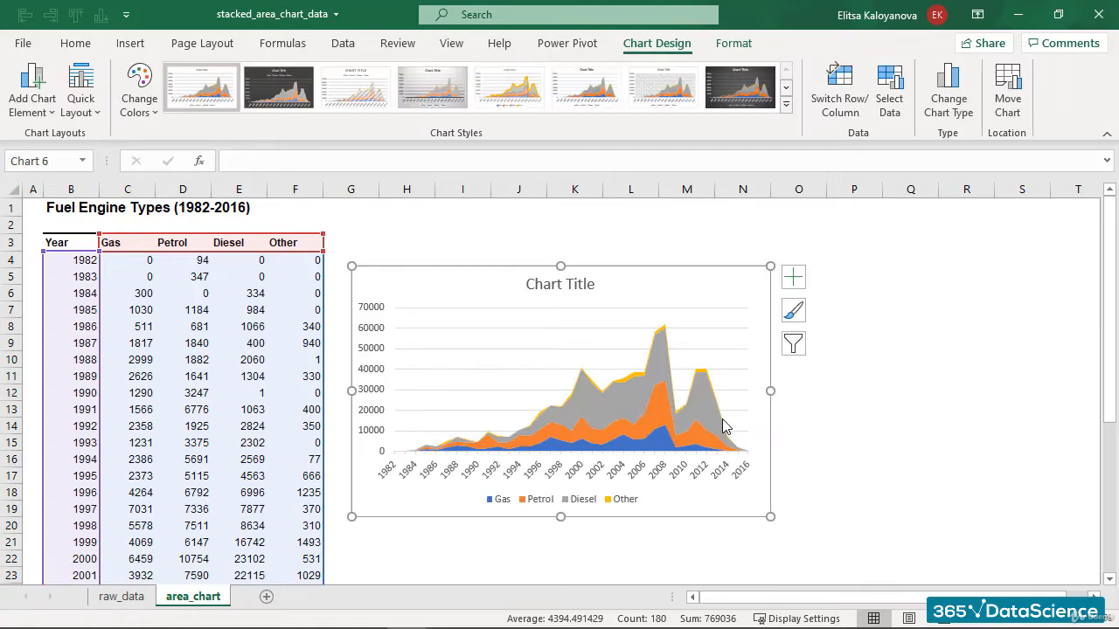
Format the chart area with no fill and no border line
{"action": "right_click", "coordinate": [446, 295]}
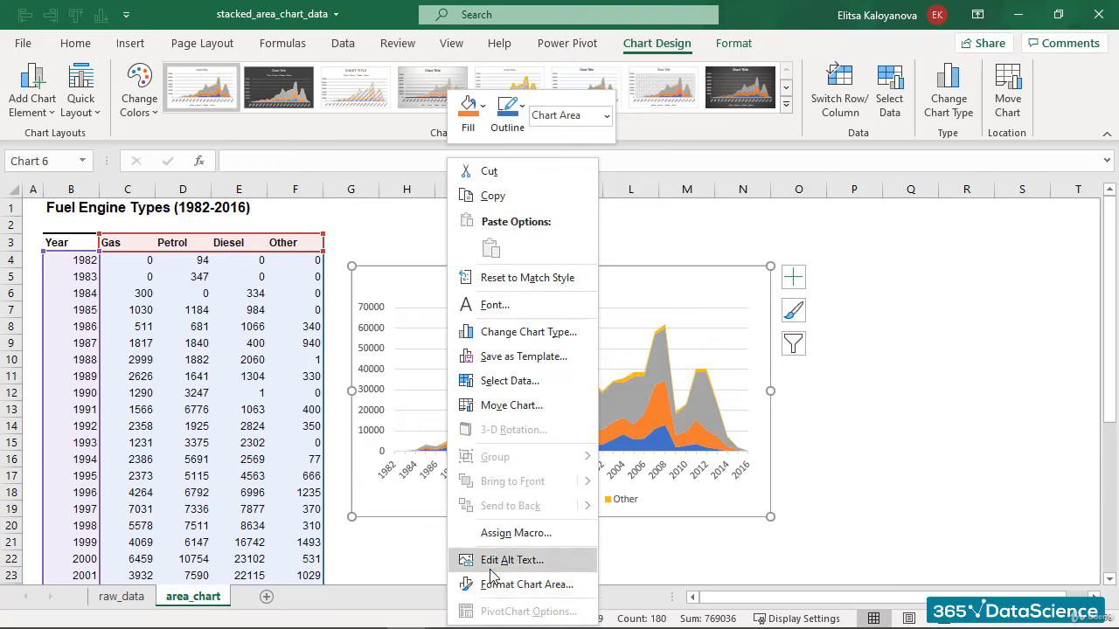
{"action": "left_click", "coordinate": [525, 585]}
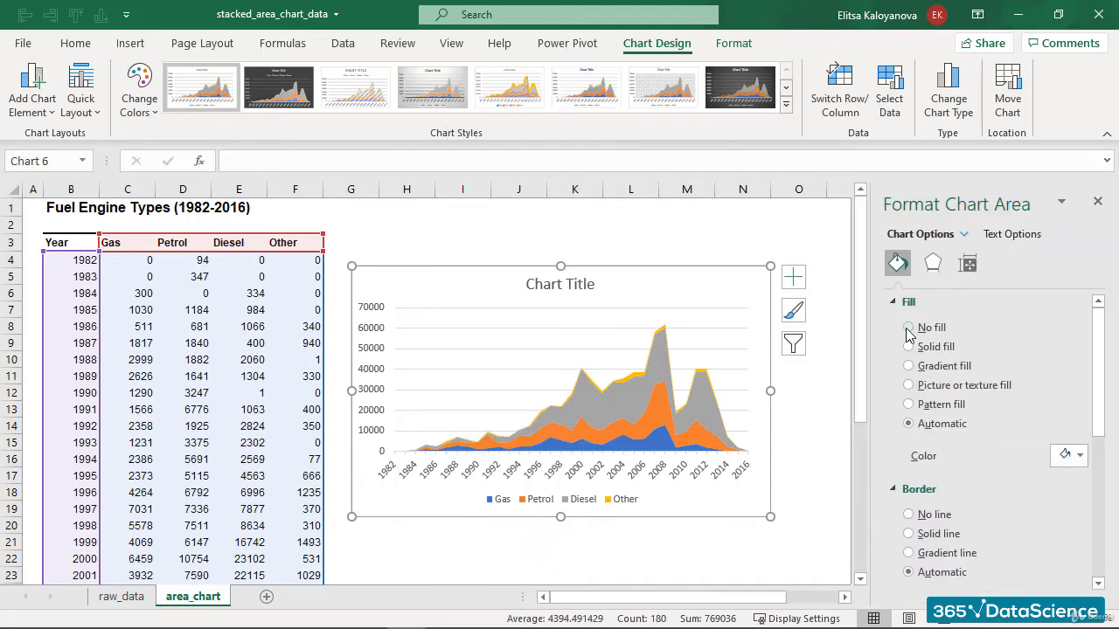
{"action": "left_click", "coordinate": [908, 328]}
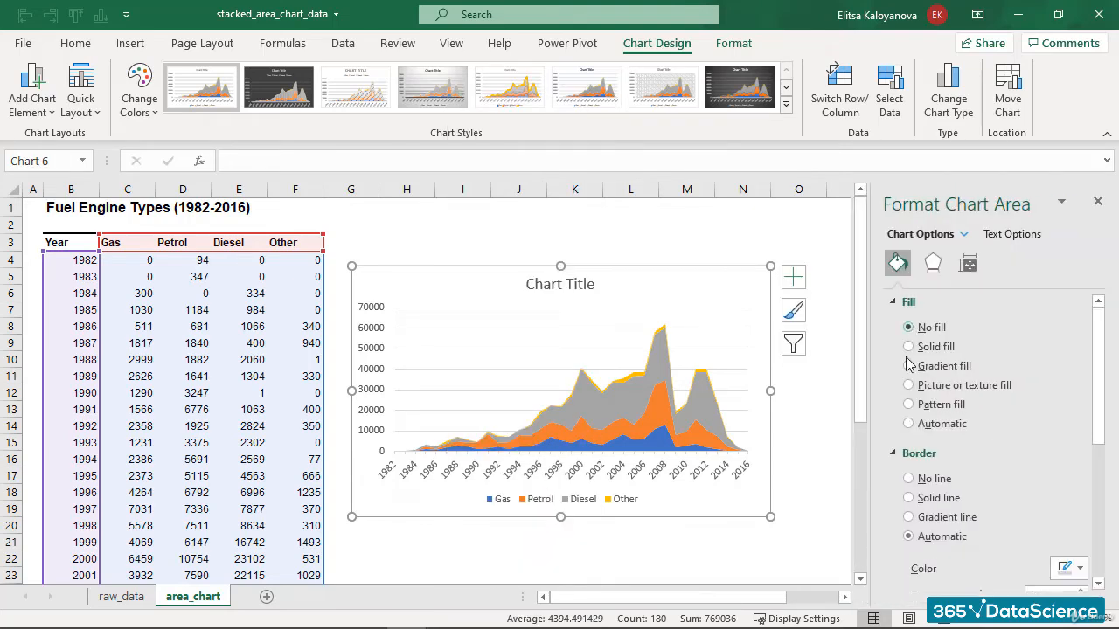
{"action": "left_click", "coordinate": [909, 479]}
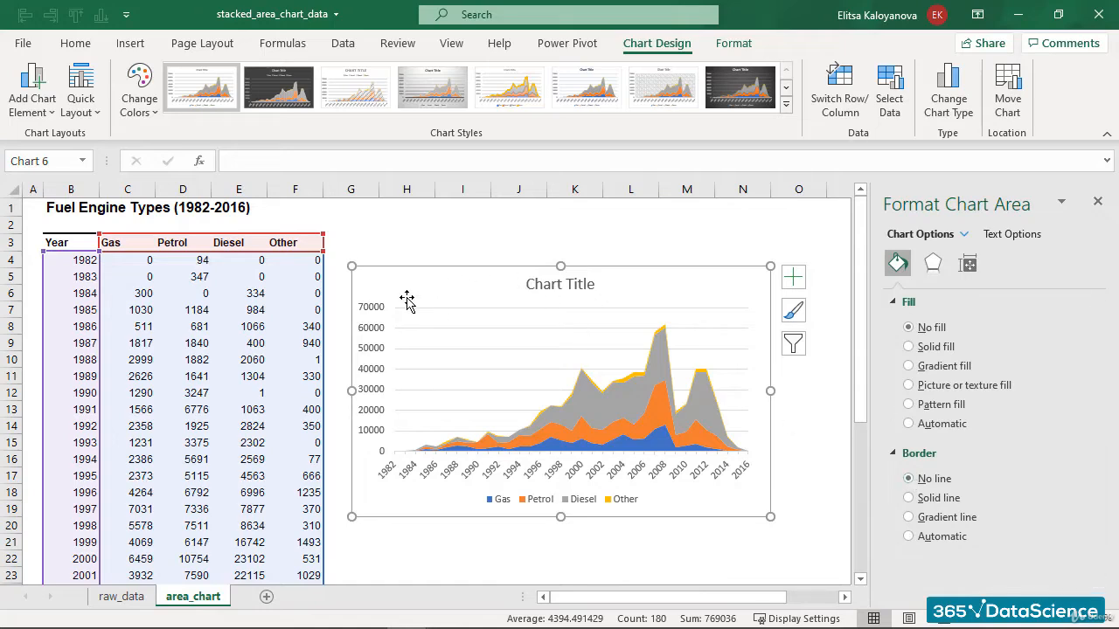
{"action": "left_click", "coordinate": [439, 250]}
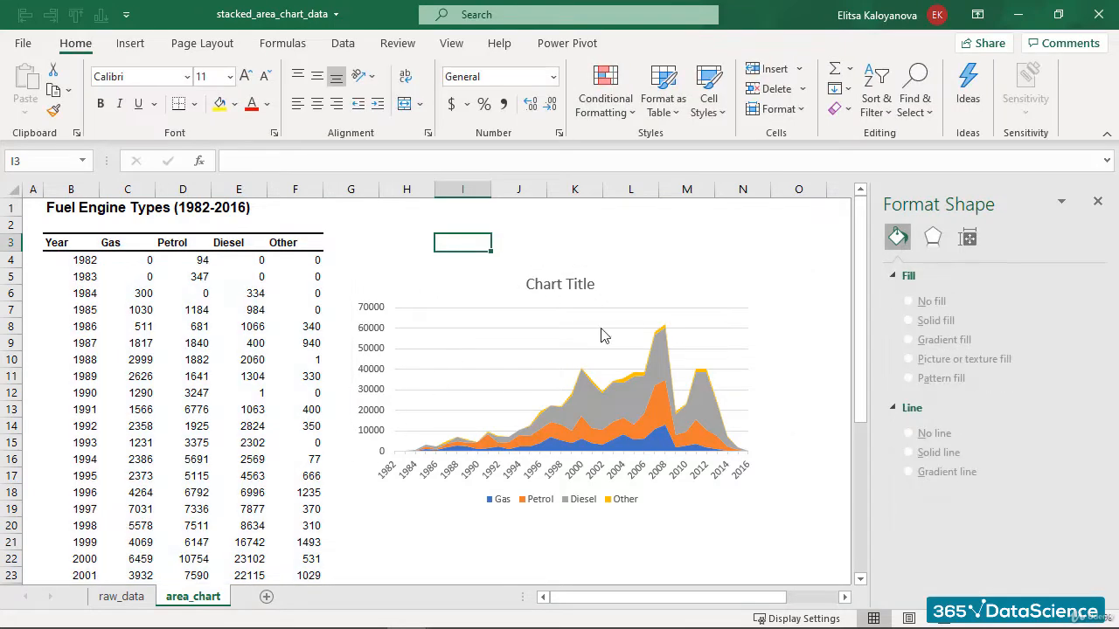
Set all text in the chart to Arial, size 8
{"action": "left_click", "coordinate": [412, 303]}
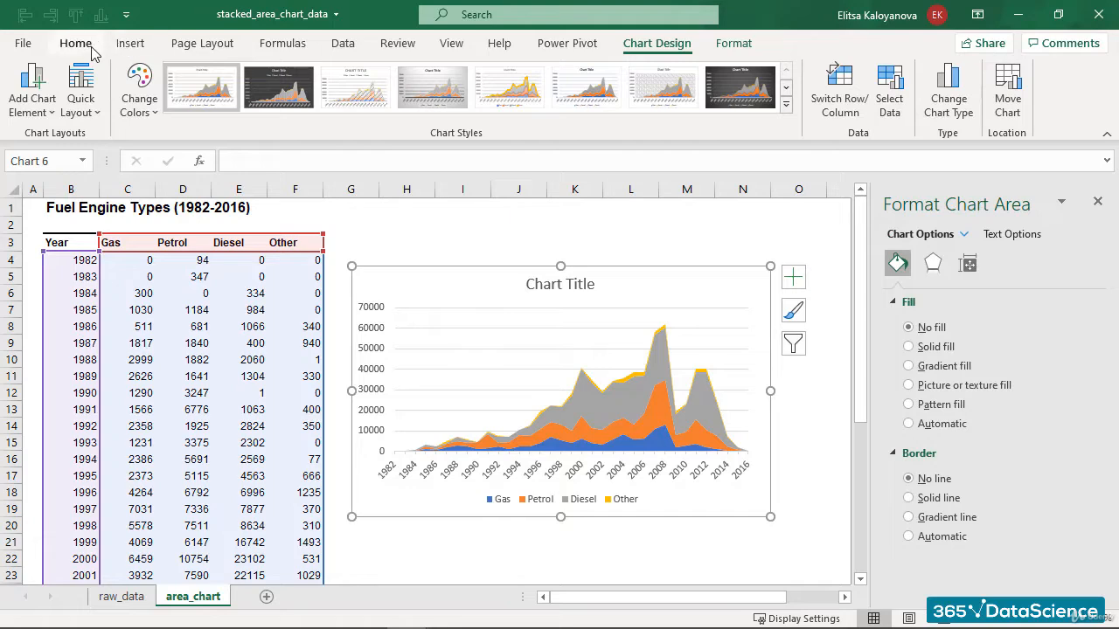
{"action": "left_click", "coordinate": [75, 43]}
{"action": "left_click", "coordinate": [186, 76]}
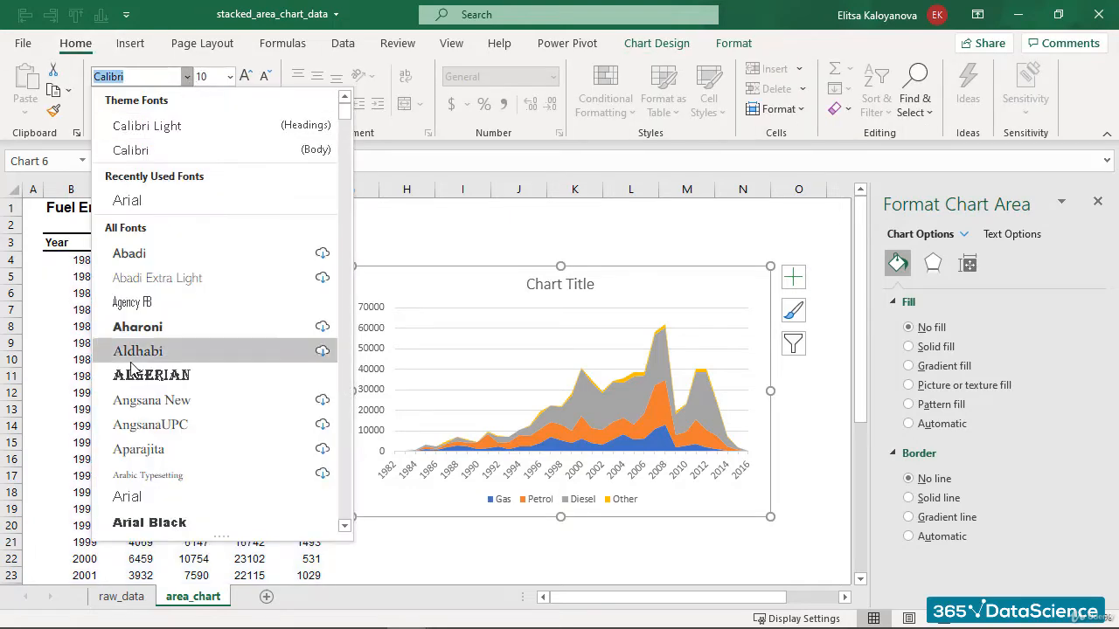
{"action": "left_click", "coordinate": [127, 199]}
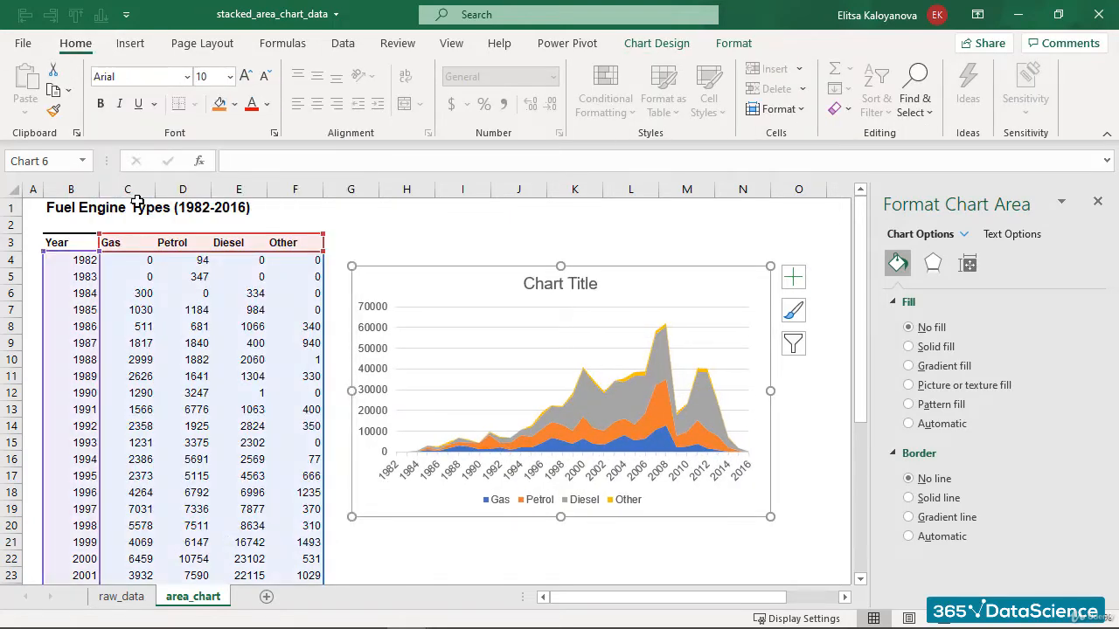
{"action": "left_click", "coordinate": [229, 77]}
{"action": "left_click", "coordinate": [211, 99]}
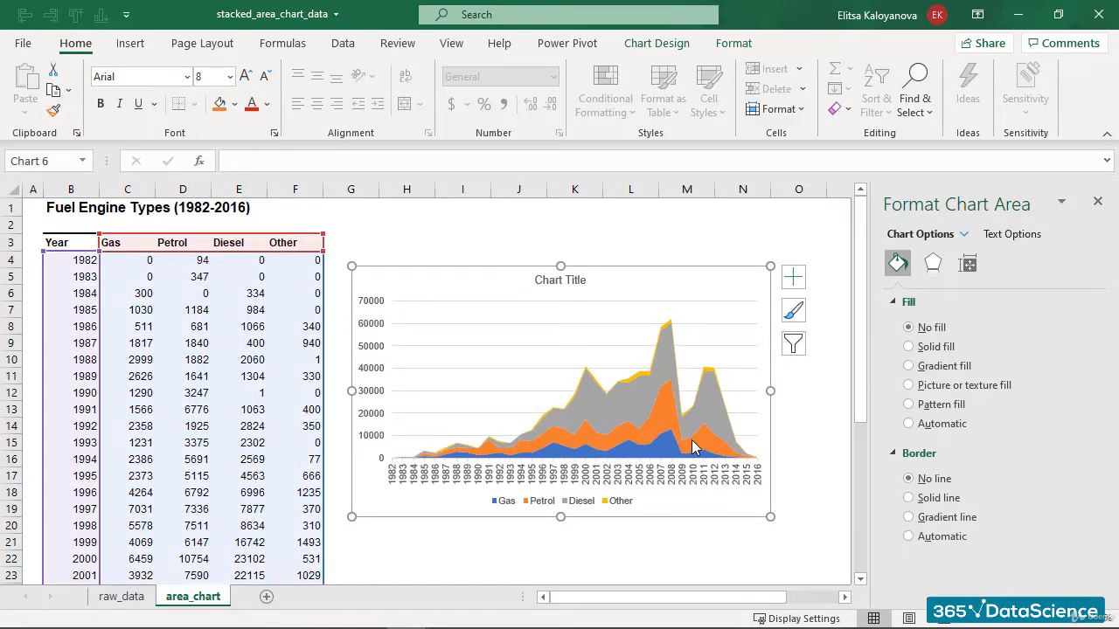
{"action": "left_click", "coordinate": [697, 237]}
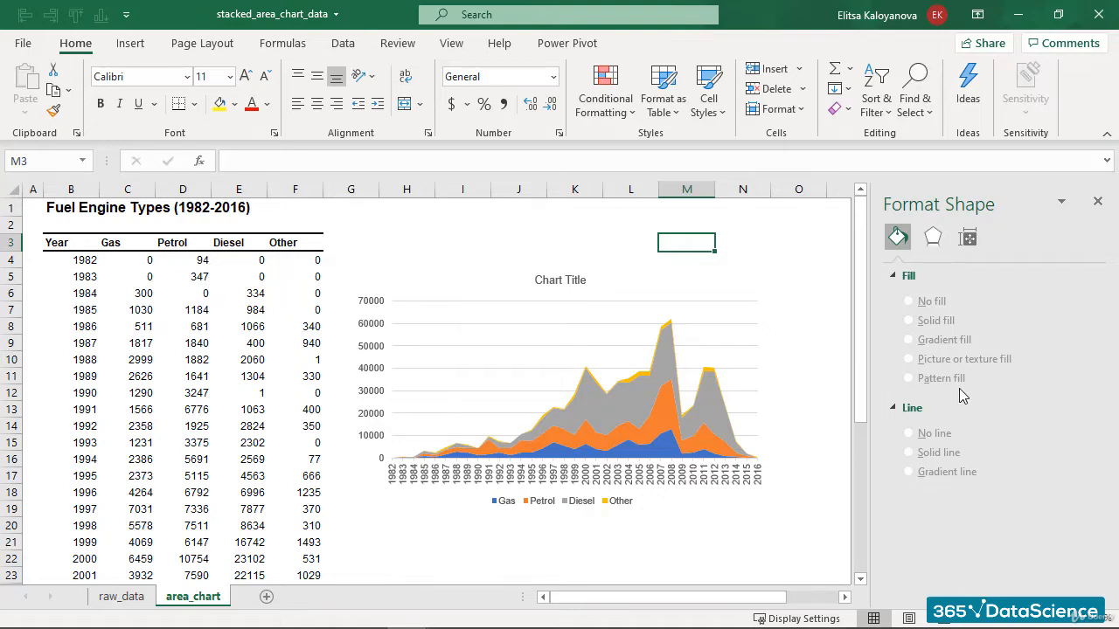
Edit the chart's data source to remove the Other series and order the remaining series as Diesel, Petrol, Gas
{"action": "right_click", "coordinate": [501, 302]}
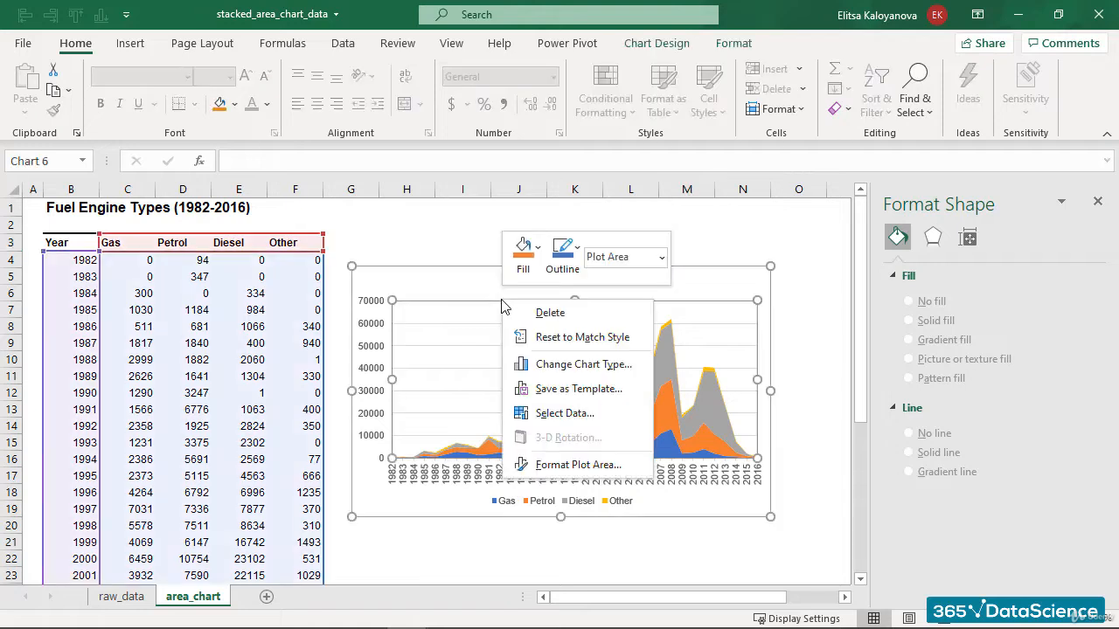
{"action": "left_click", "coordinate": [567, 414]}
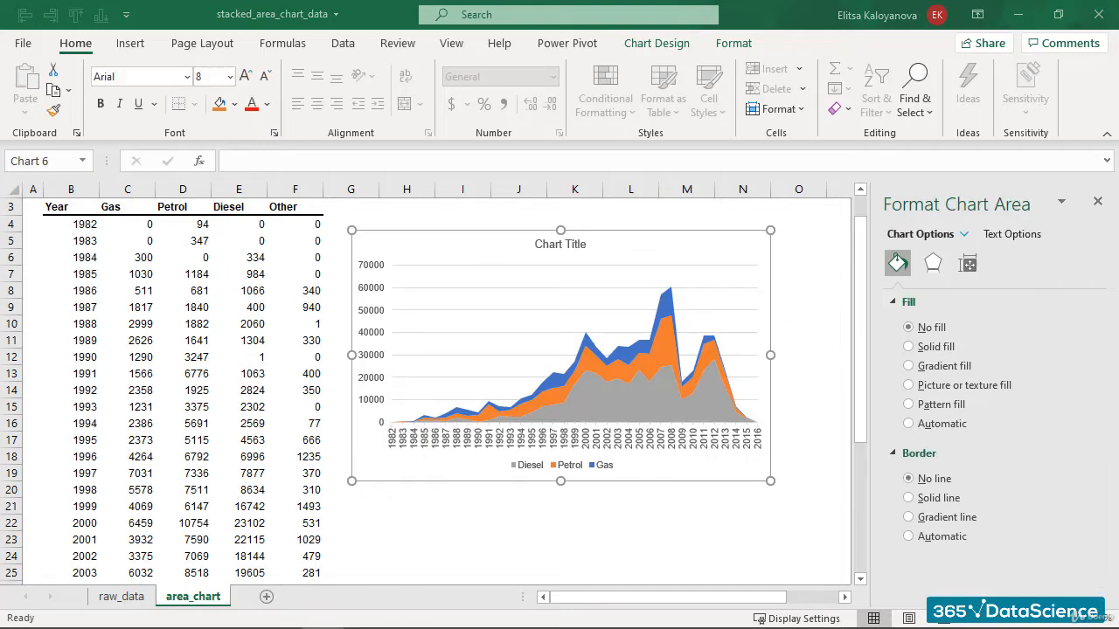
Set the legend position to Right and widen the chart into column O
{"action": "left_click", "coordinate": [585, 466]}
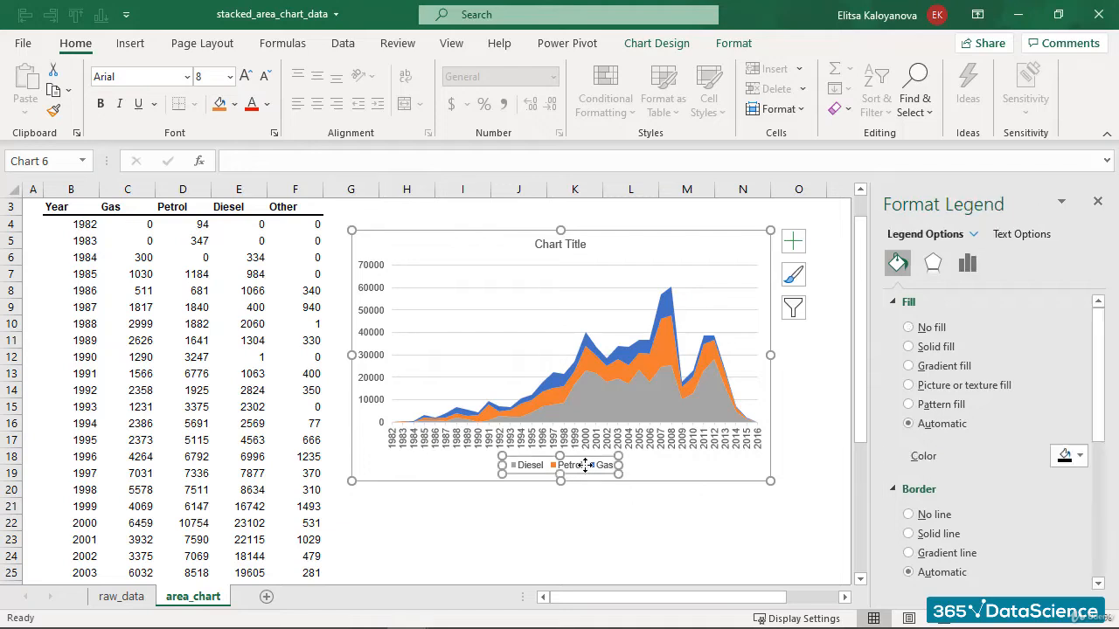
{"action": "left_click", "coordinate": [720, 265]}
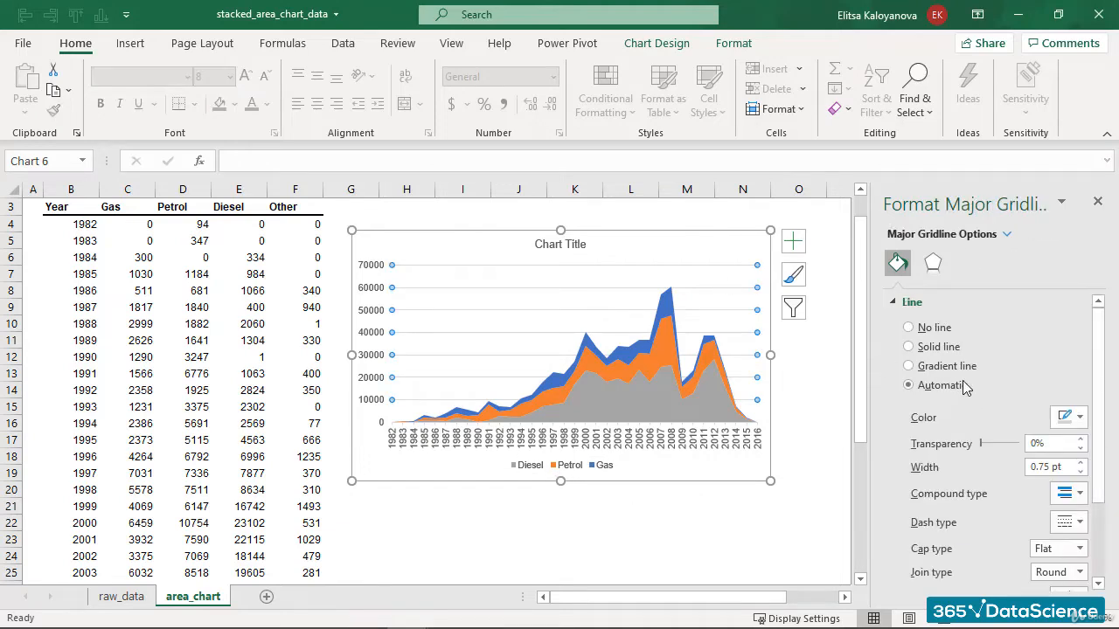
{"action": "left_click", "coordinate": [717, 245]}
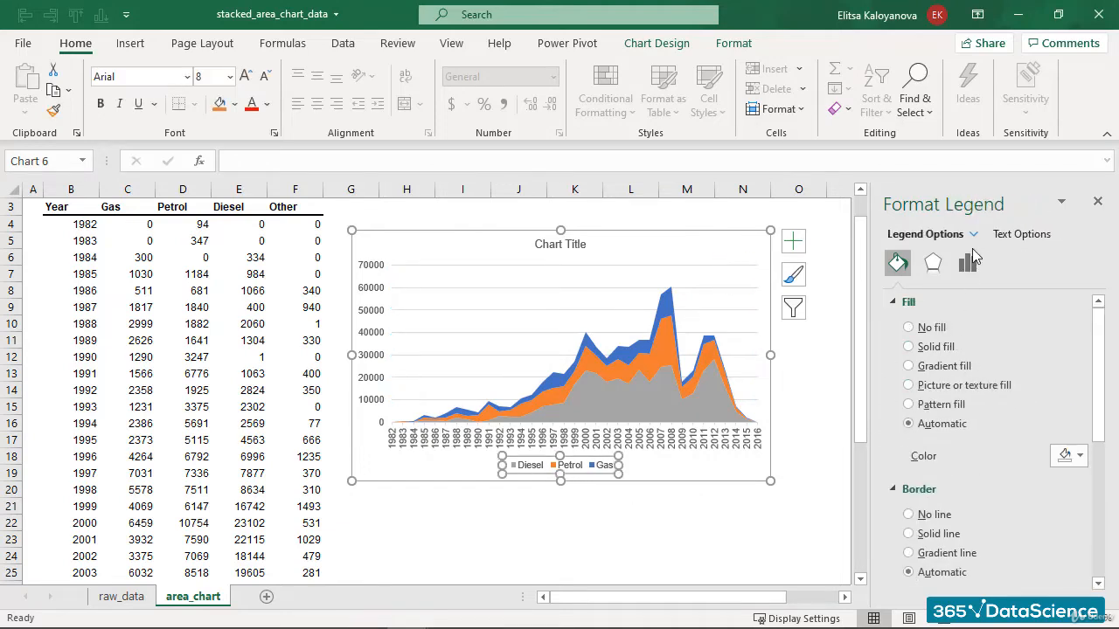
{"action": "left_click", "coordinate": [973, 271]}
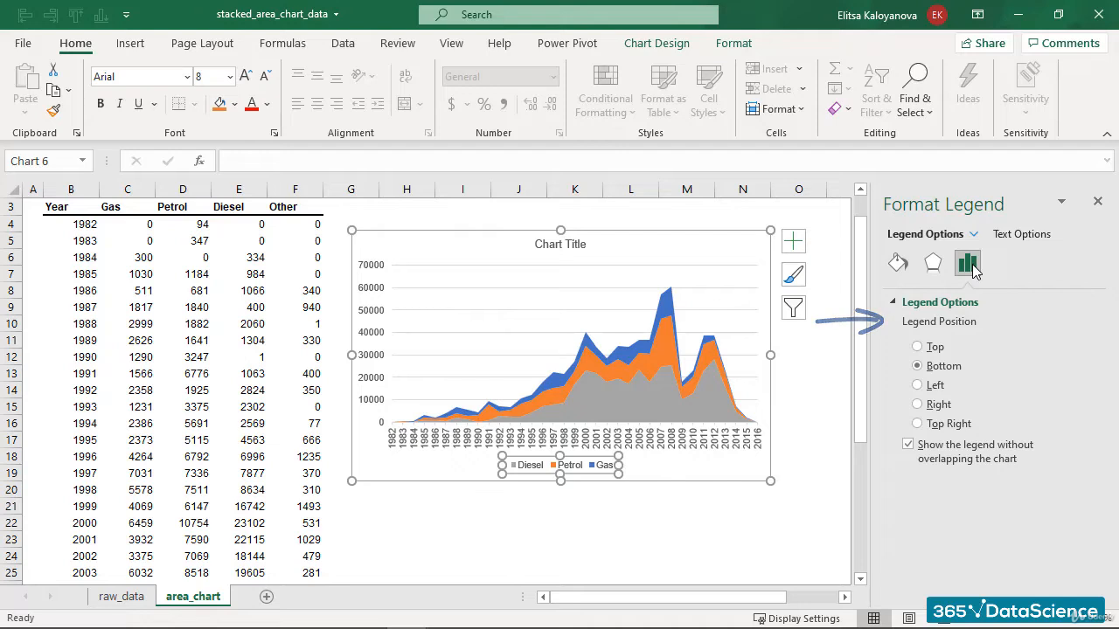
{"action": "left_click", "coordinate": [917, 405]}
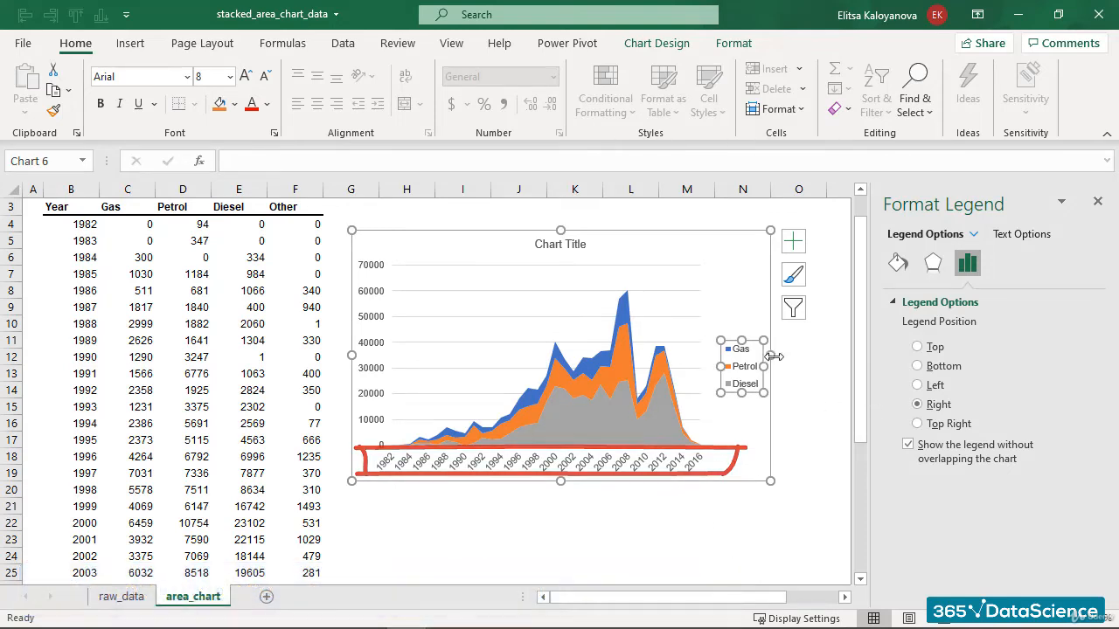
{"action": "left_click_drag", "start_coordinate": [774, 355], "coordinate": [821, 355]}
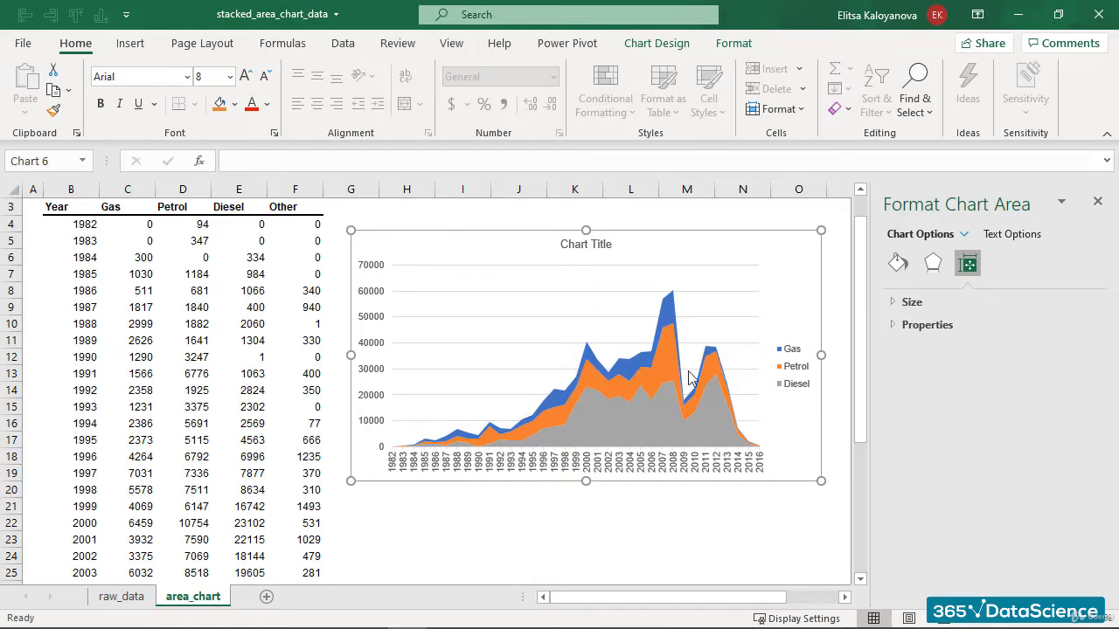
Fill the Diesel series with a custom dark navy colour and the Petrol series with a custom purple
{"action": "right_click", "coordinate": [649, 427]}
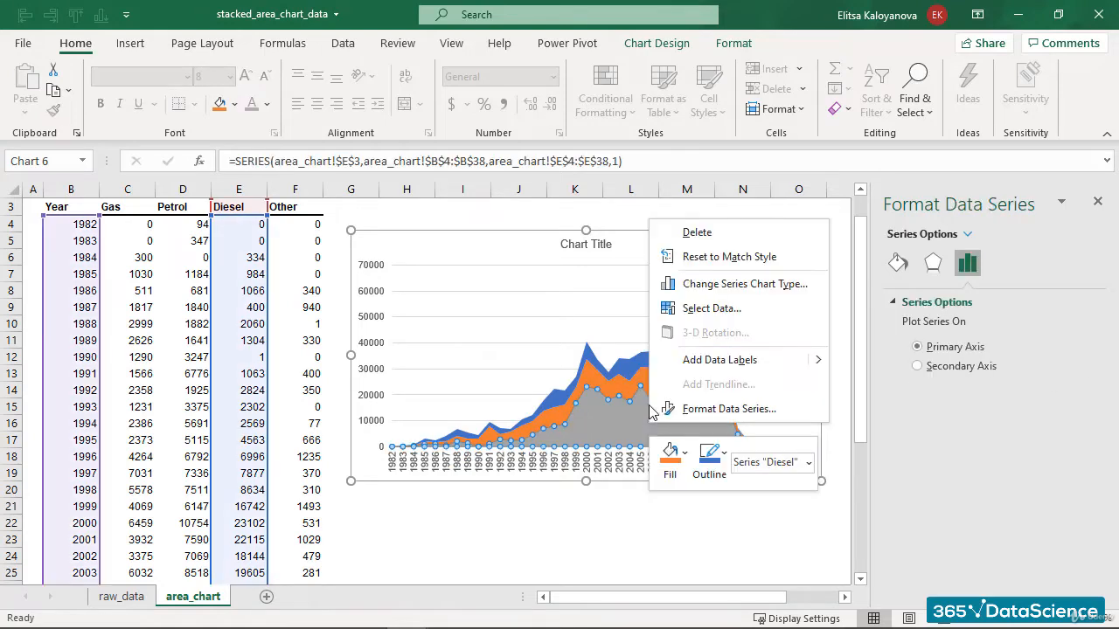
{"action": "left_click", "coordinate": [687, 453]}
{"action": "left_click", "coordinate": [686, 453]}
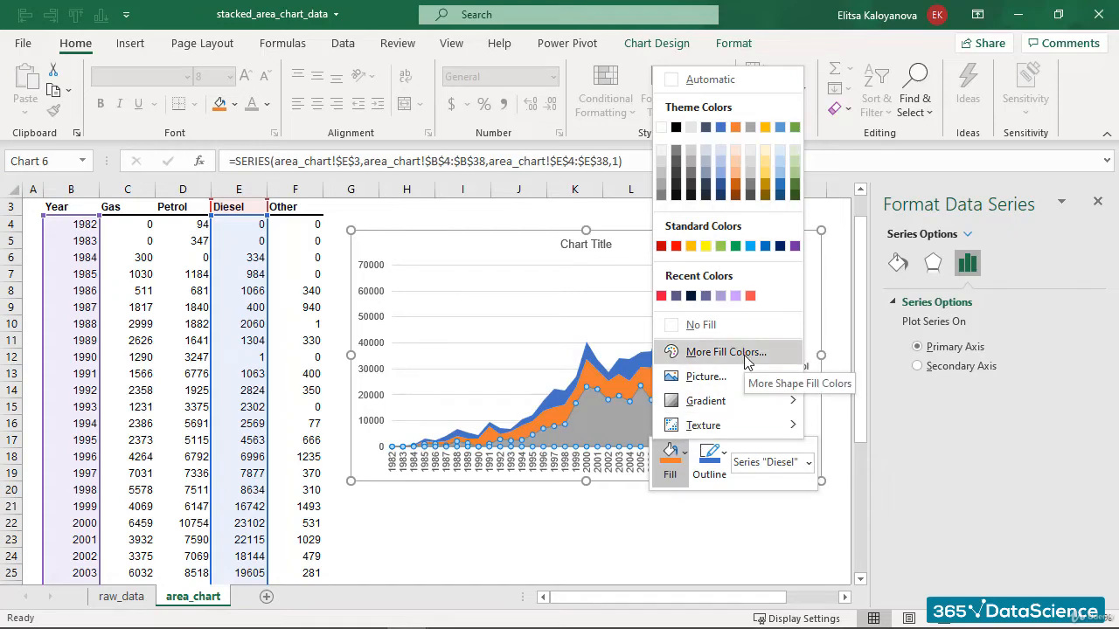
{"action": "left_click", "coordinate": [746, 358]}
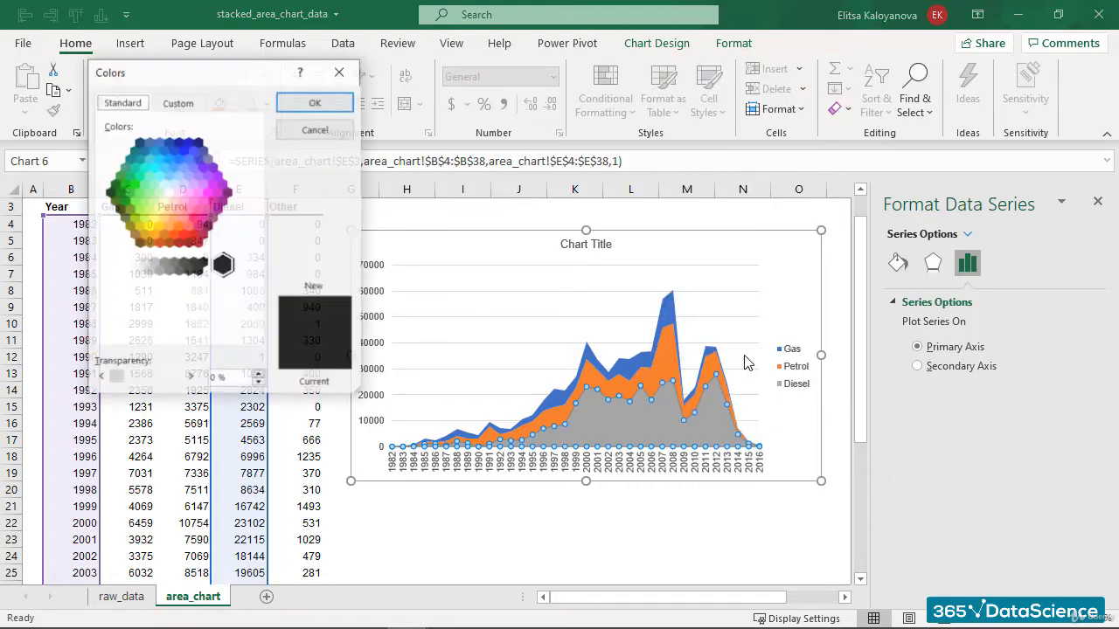
{"action": "left_click", "coordinate": [180, 103]}
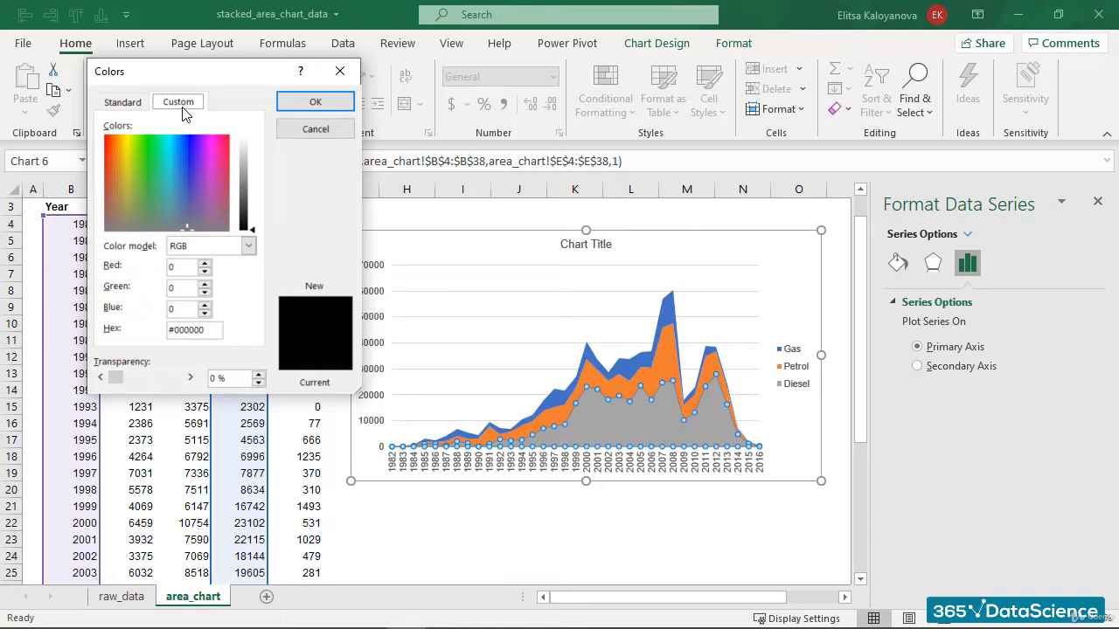
{"action": "left_click", "coordinate": [316, 102]}
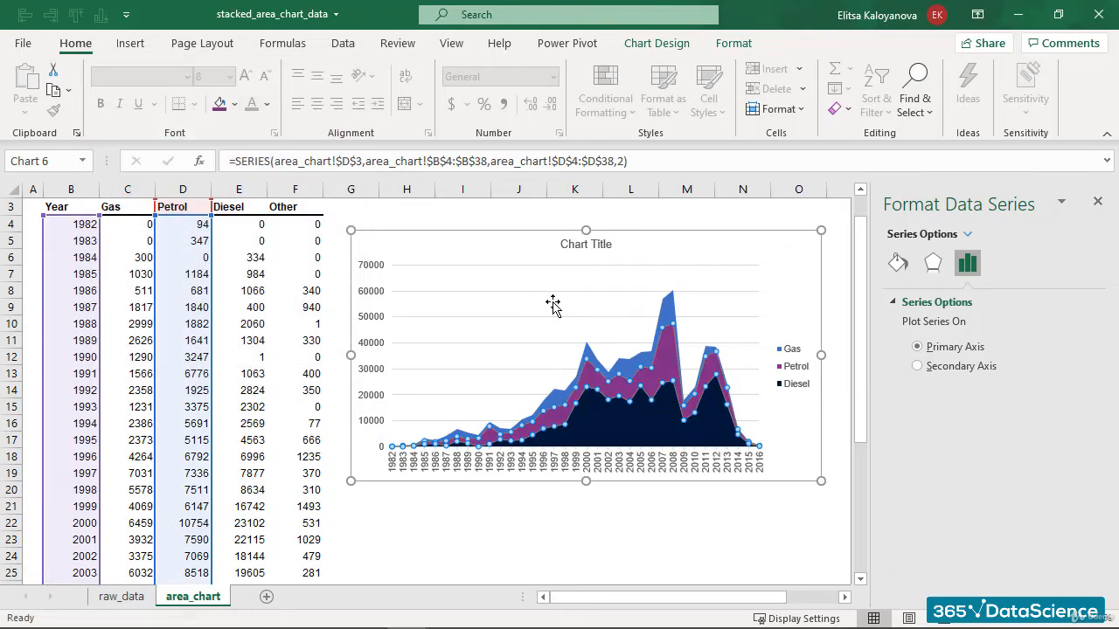
Fill the Gas series with a custom pink-red colour of RGB 239, 32, 38
{"action": "left_click", "coordinate": [668, 312]}
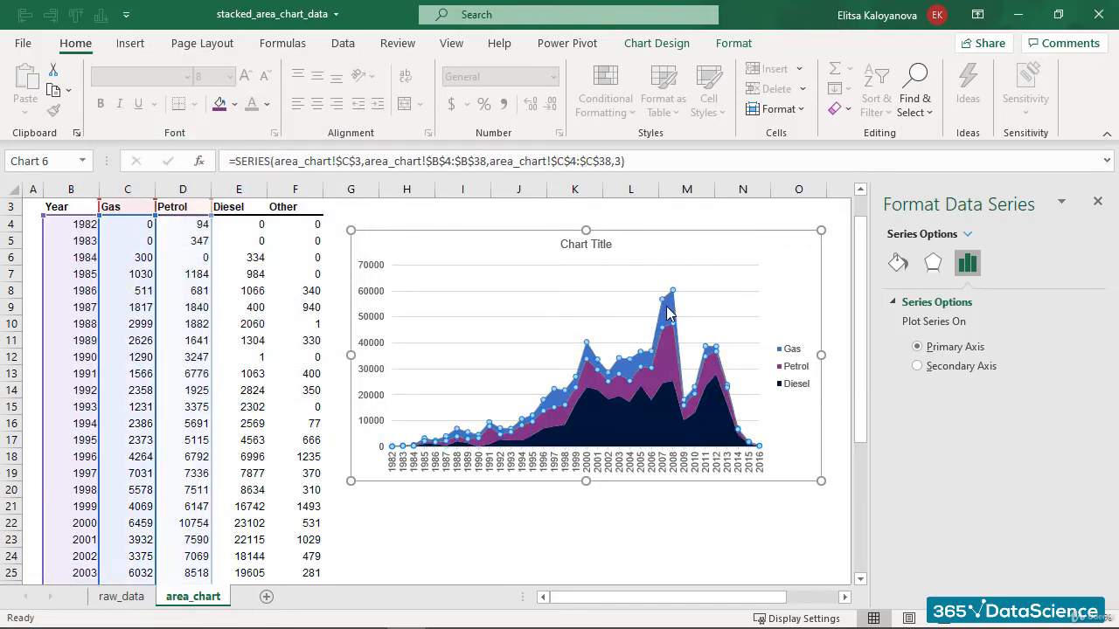
{"action": "right_click", "coordinate": [668, 313]}
{"action": "left_click", "coordinate": [687, 269]}
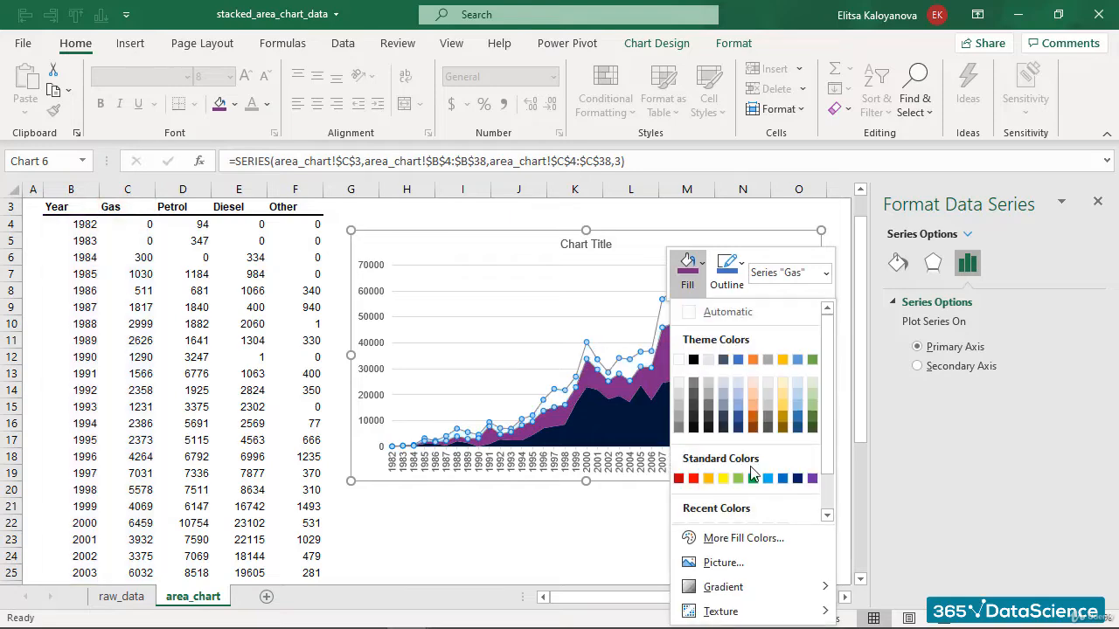
{"action": "left_click", "coordinate": [759, 538]}
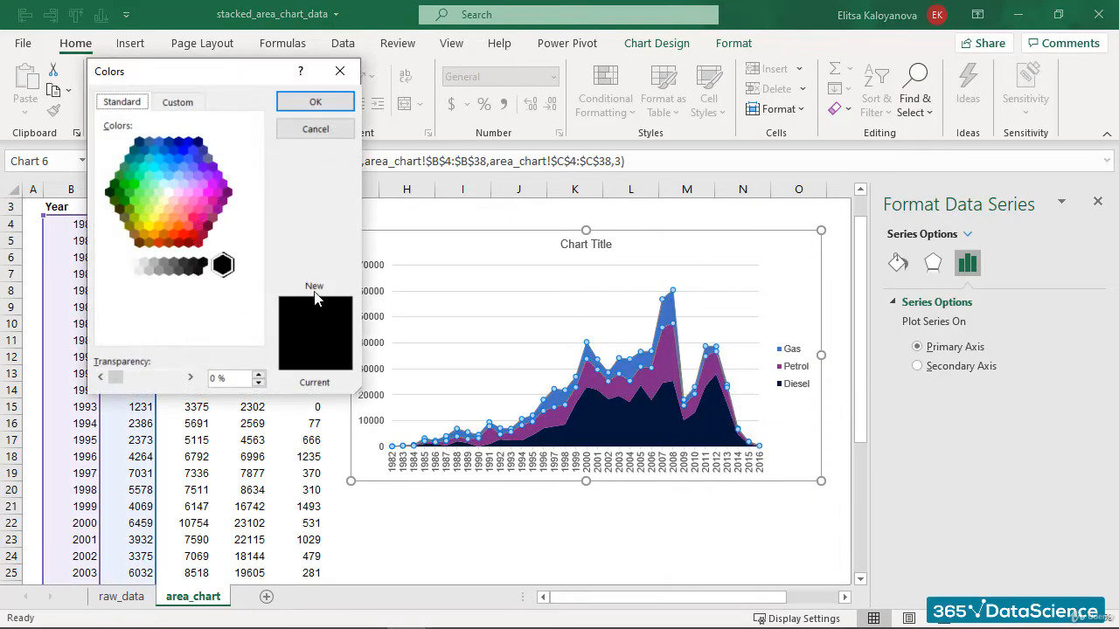
{"action": "left_click", "coordinate": [188, 104]}
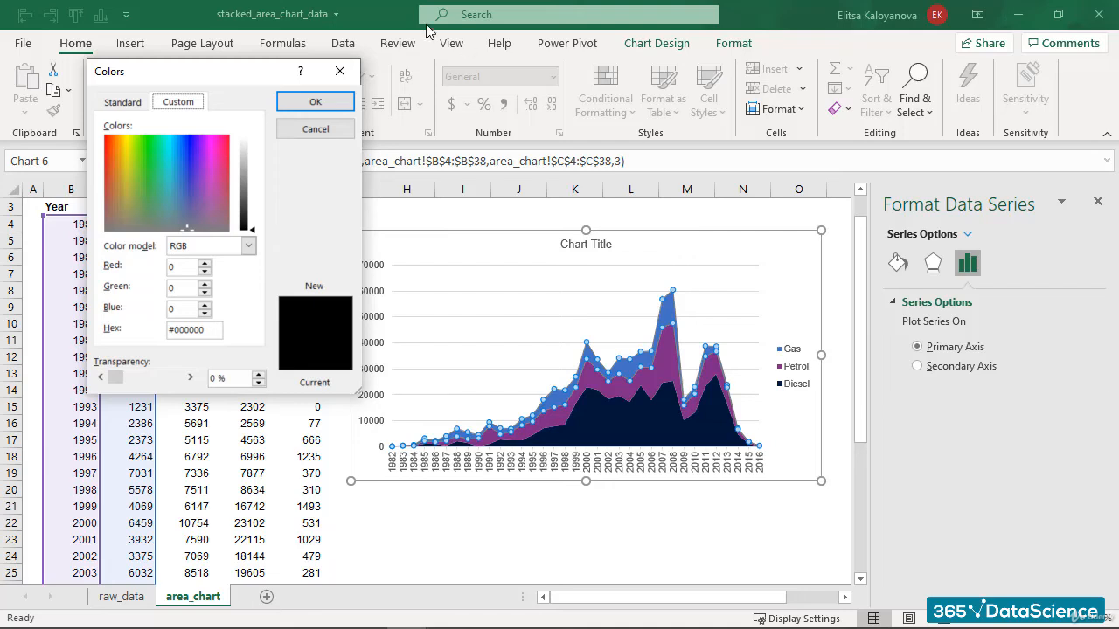
{"action": "double_click", "coordinate": [185, 268]}
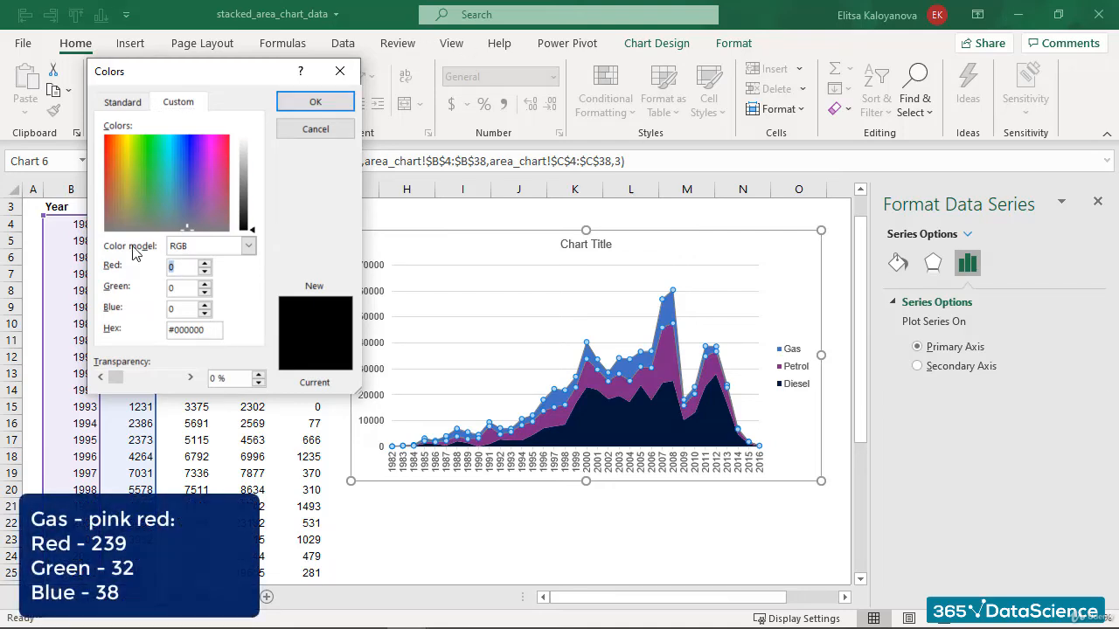
{"action": "type", "text": "239"}
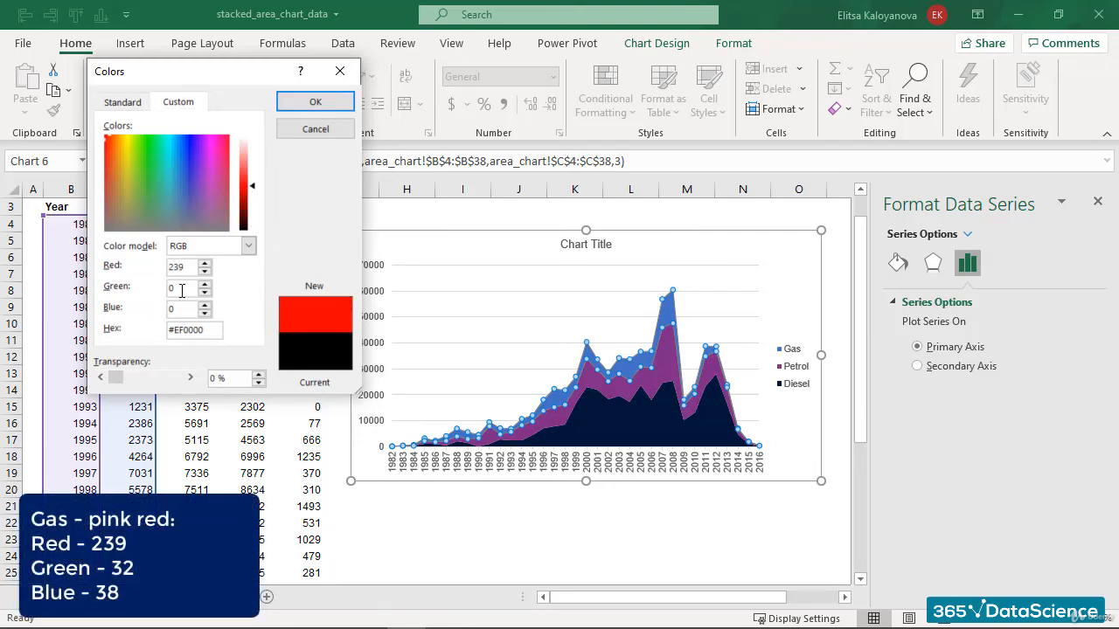
{"action": "double_click", "coordinate": [181, 289]}
{"action": "type", "text": "32"}
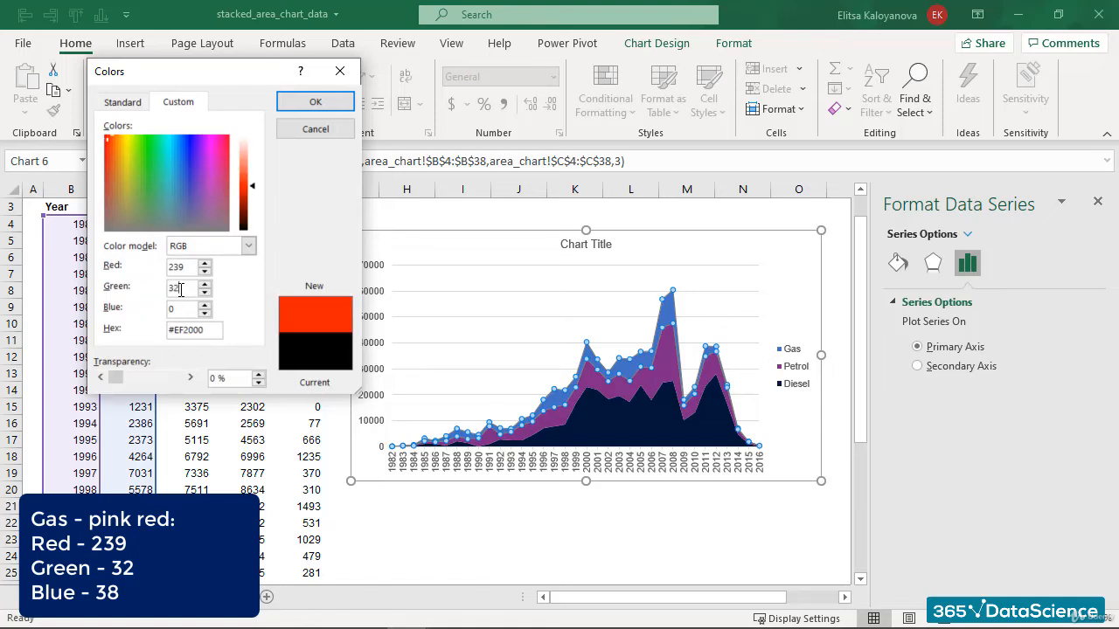
{"action": "double_click", "coordinate": [185, 309]}
{"action": "type", "text": "38"}
{"action": "left_click", "coordinate": [303, 102]}
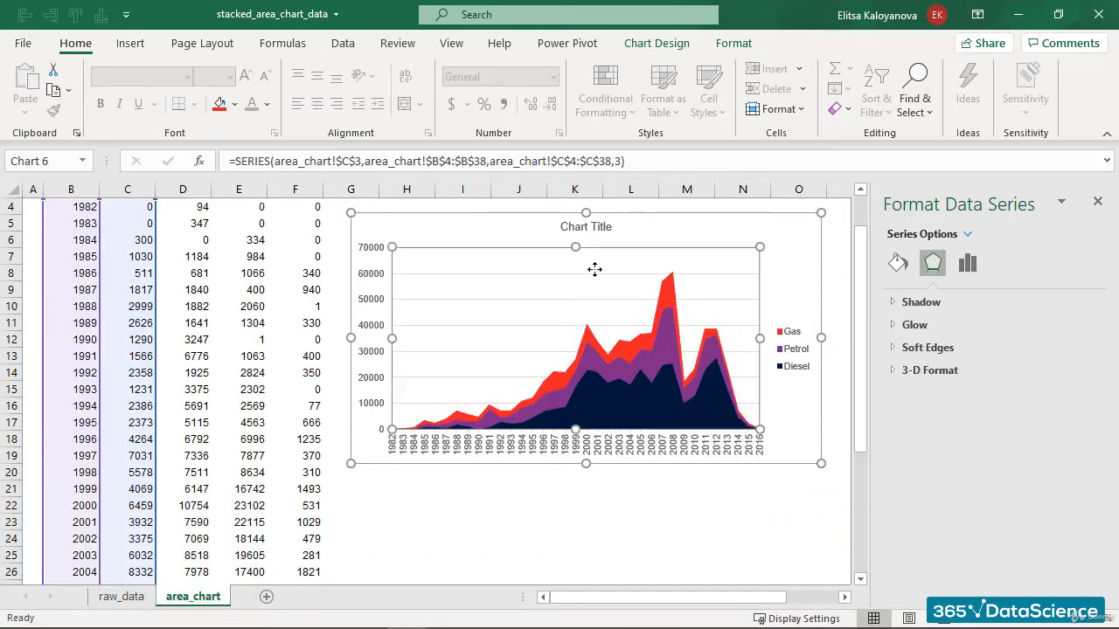
{"action": "left_click", "coordinate": [592, 267]}
{"action": "left_click", "coordinate": [743, 538]}
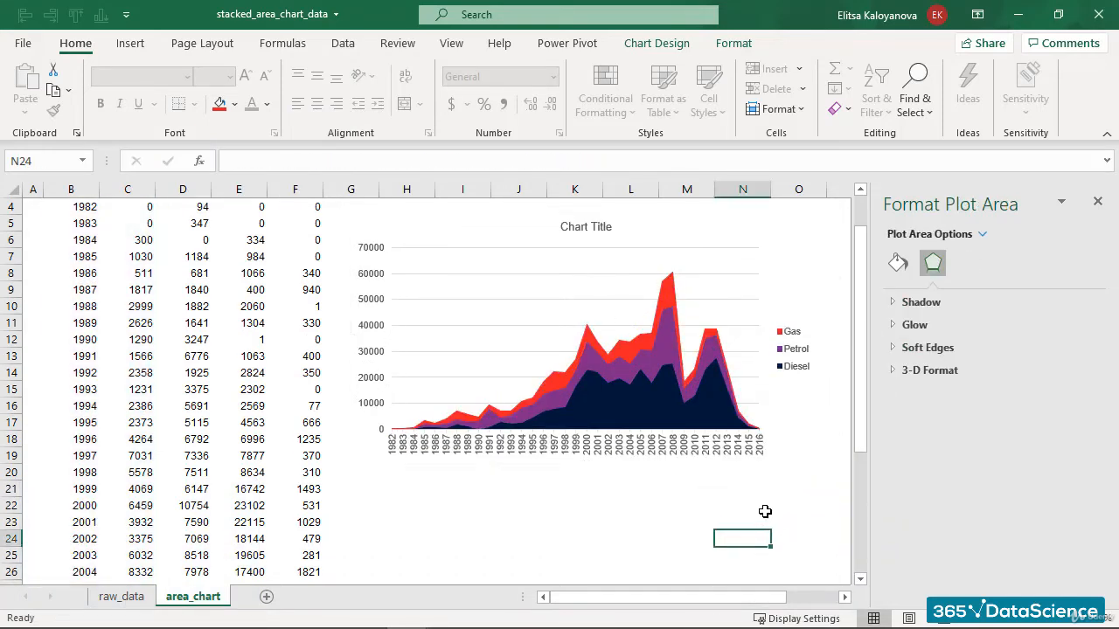
Set the number format category of the chart's vertical axis to Number
{"action": "scroll", "coordinate": [816, 487], "scroll_direction": "up", "scroll_amount": 1}
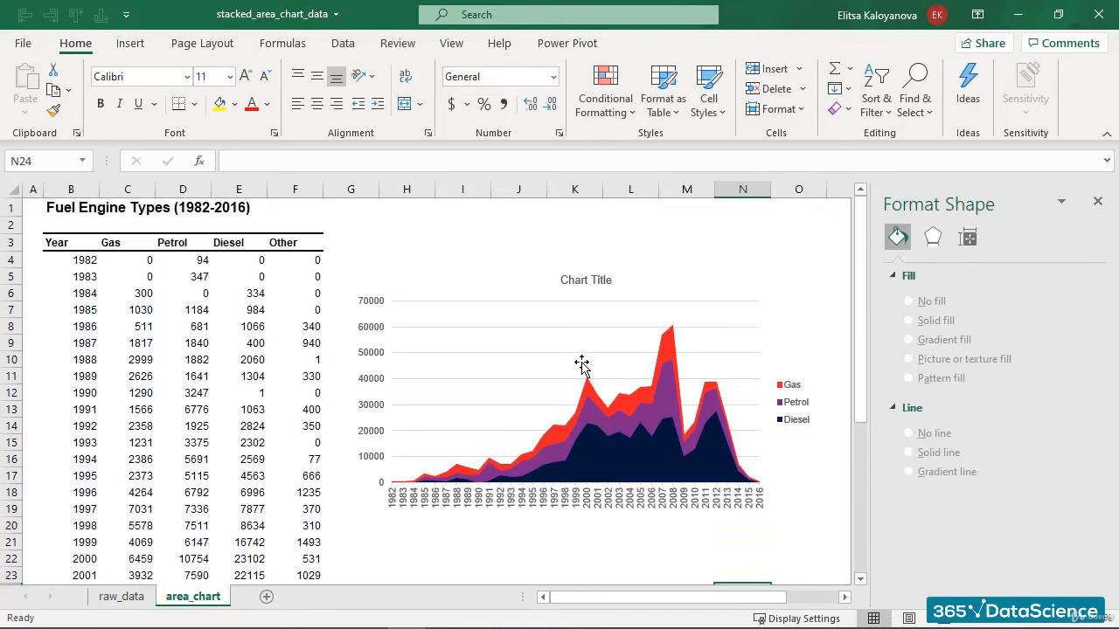
{"action": "left_click", "coordinate": [367, 346]}
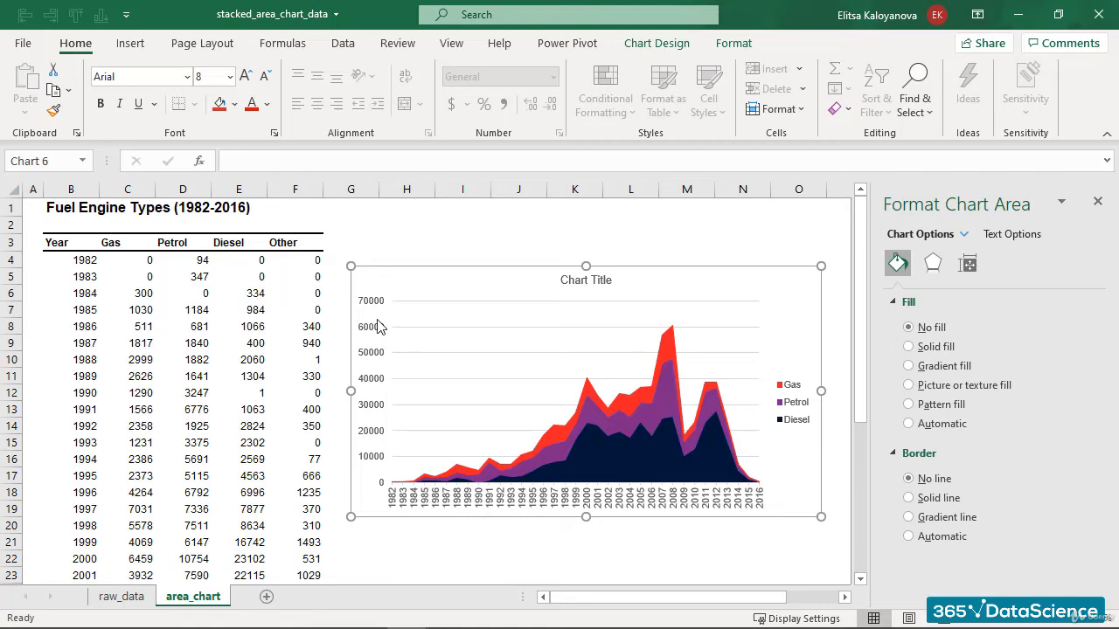
{"action": "left_click", "coordinate": [380, 306]}
{"action": "right_click", "coordinate": [379, 306]}
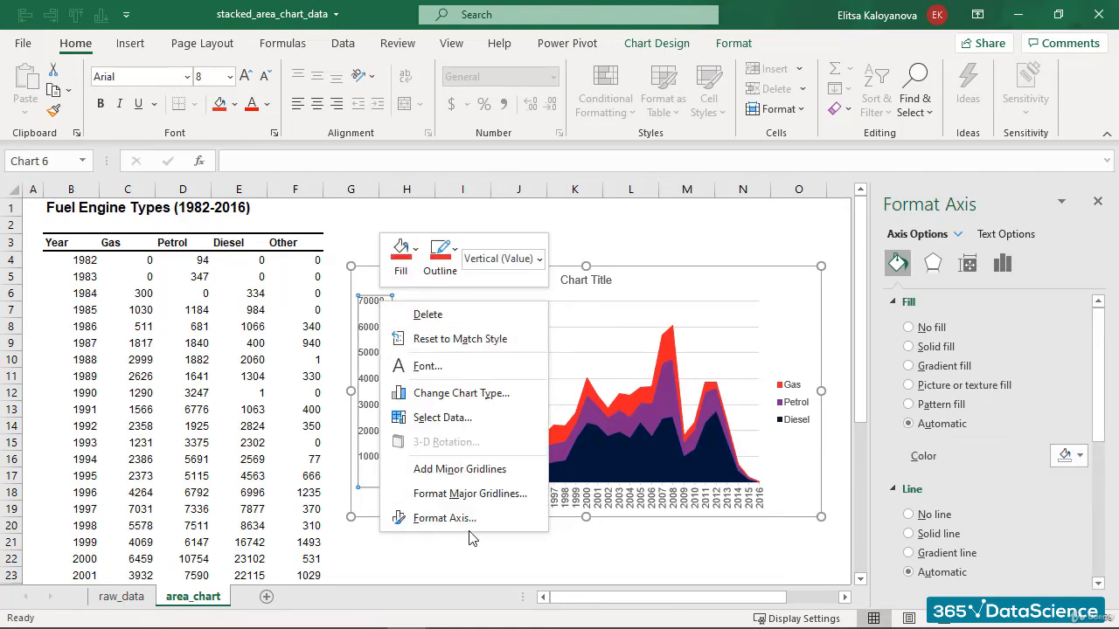
{"action": "left_click", "coordinate": [444, 519]}
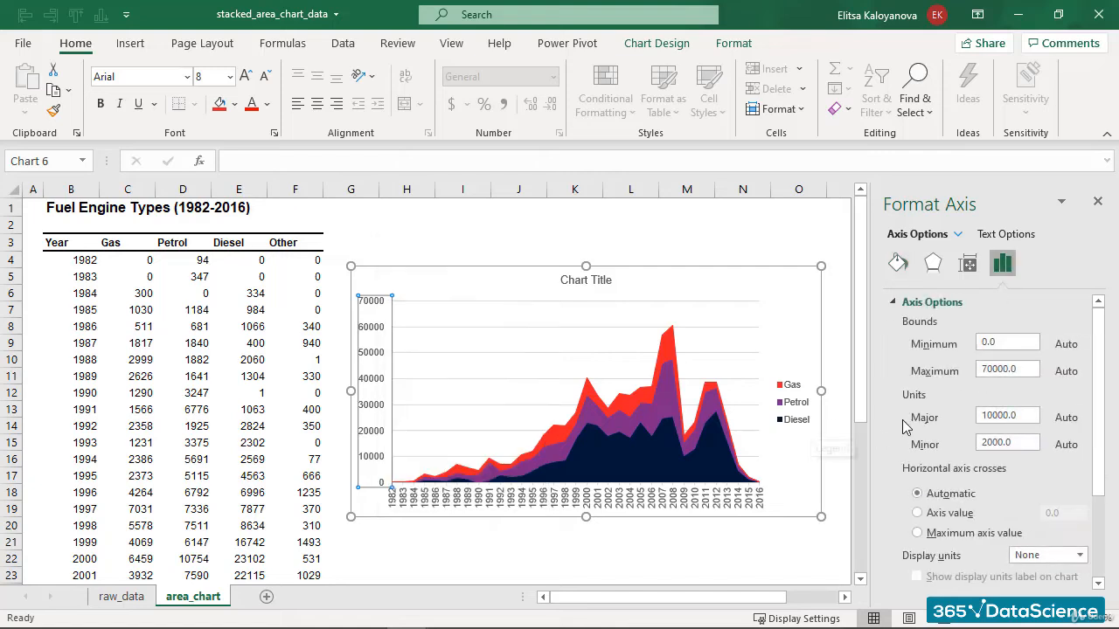
{"action": "scroll", "coordinate": [1049, 466], "scroll_direction": "down", "scroll_amount": 3}
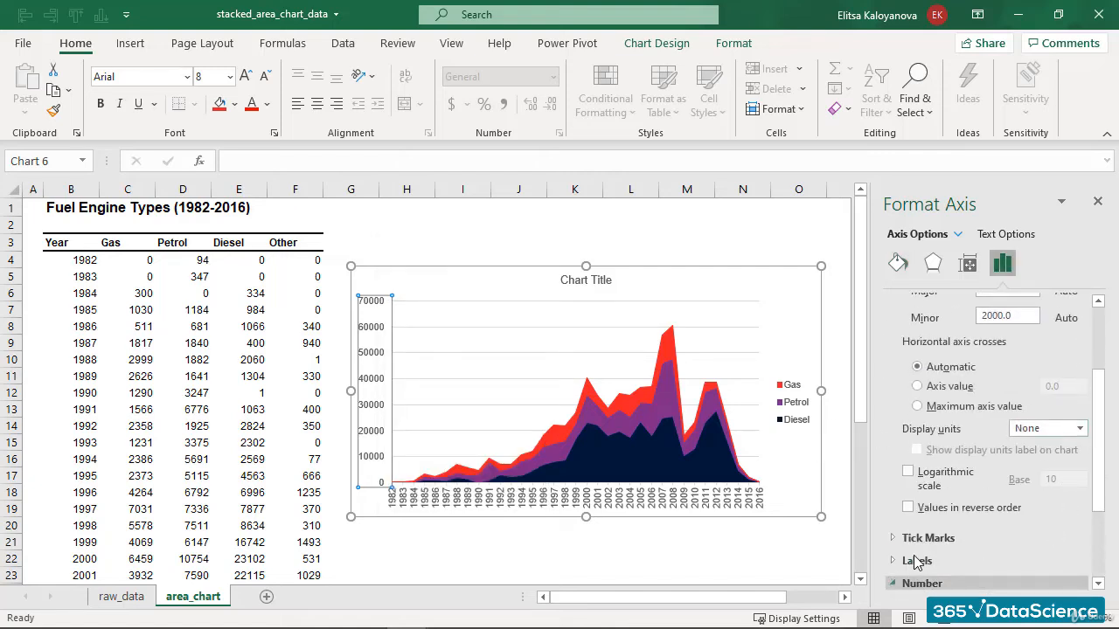
{"action": "left_click", "coordinate": [918, 581]}
{"action": "scroll", "coordinate": [1088, 463], "scroll_direction": "down", "scroll_amount": 1}
{"action": "scroll", "coordinate": [1101, 473], "scroll_direction": "down", "scroll_amount": 2}
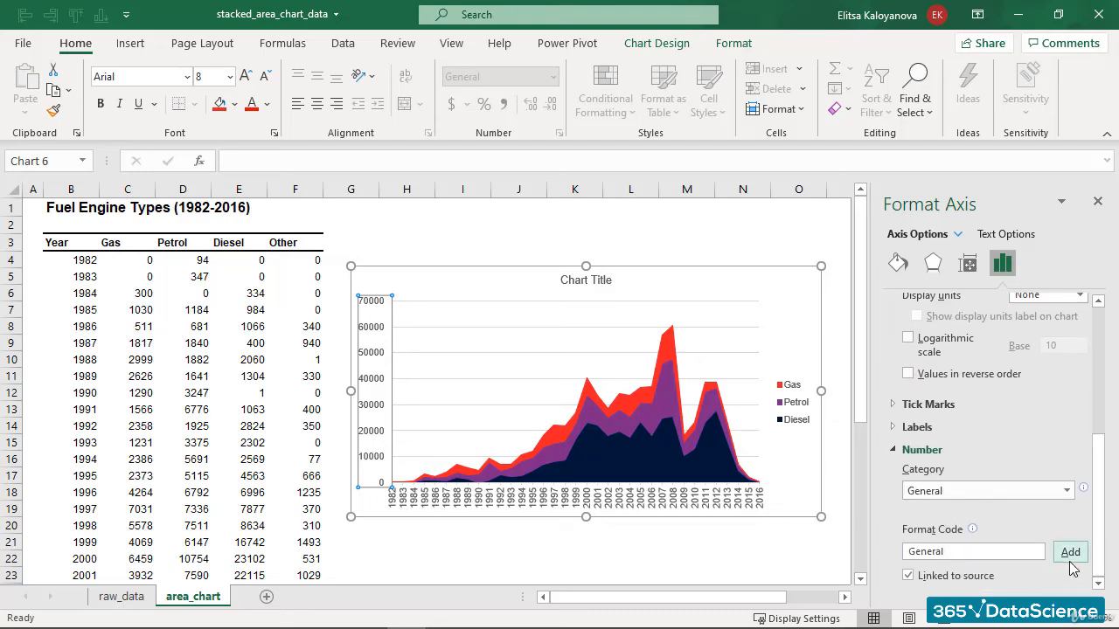
{"action": "left_click", "coordinate": [1057, 500]}
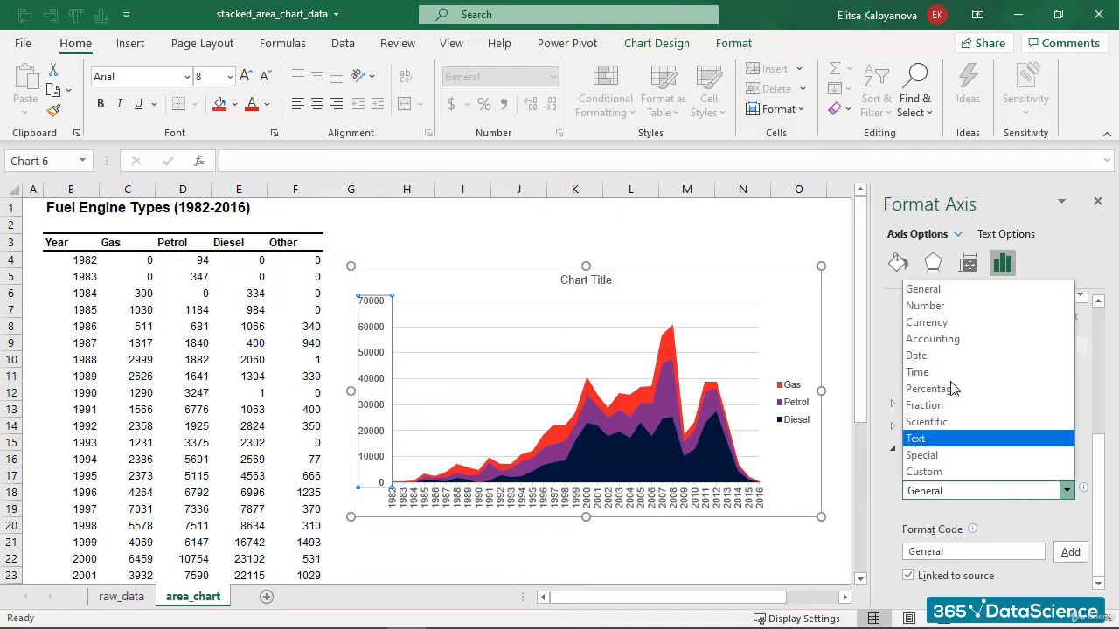
{"action": "left_click", "coordinate": [915, 308]}
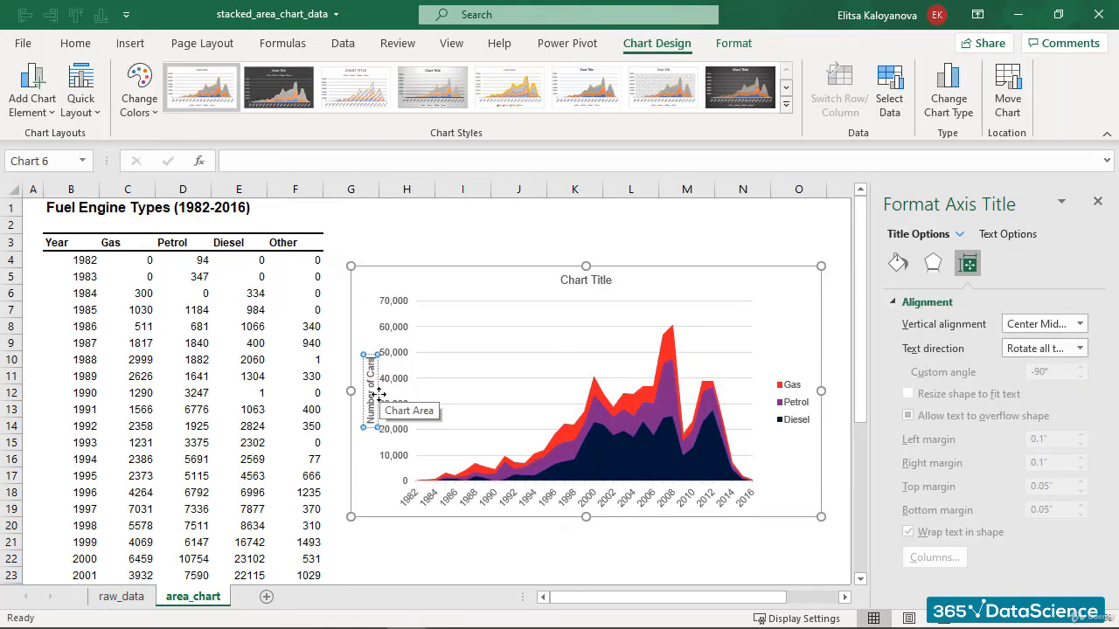
Replace the chart title with "Popularity of Fuel Engine Types (1982 - 2016)"
{"action": "left_click", "coordinate": [489, 246]}
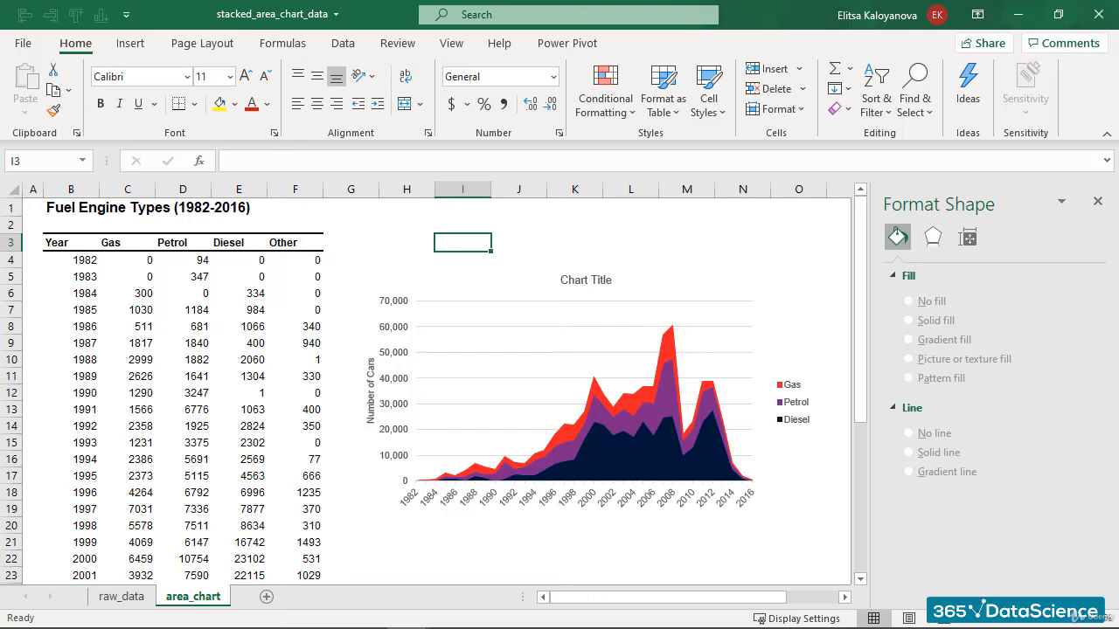
{"action": "left_click", "coordinate": [605, 296]}
{"action": "triple_click", "coordinate": [603, 281]}
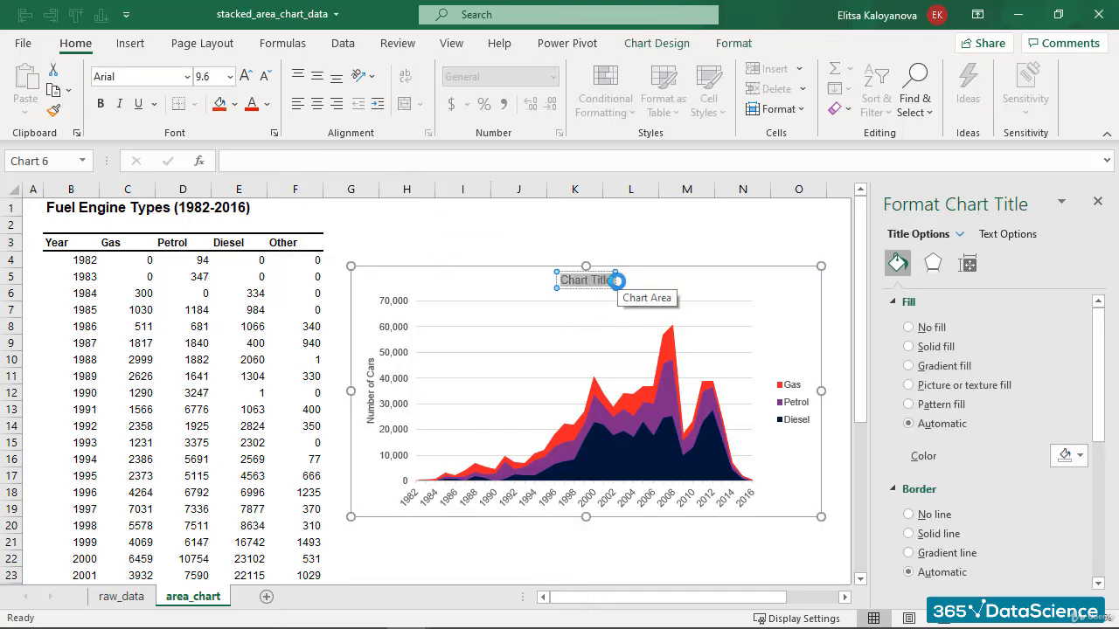
{"action": "type", "text": "Popularity of Fu"}
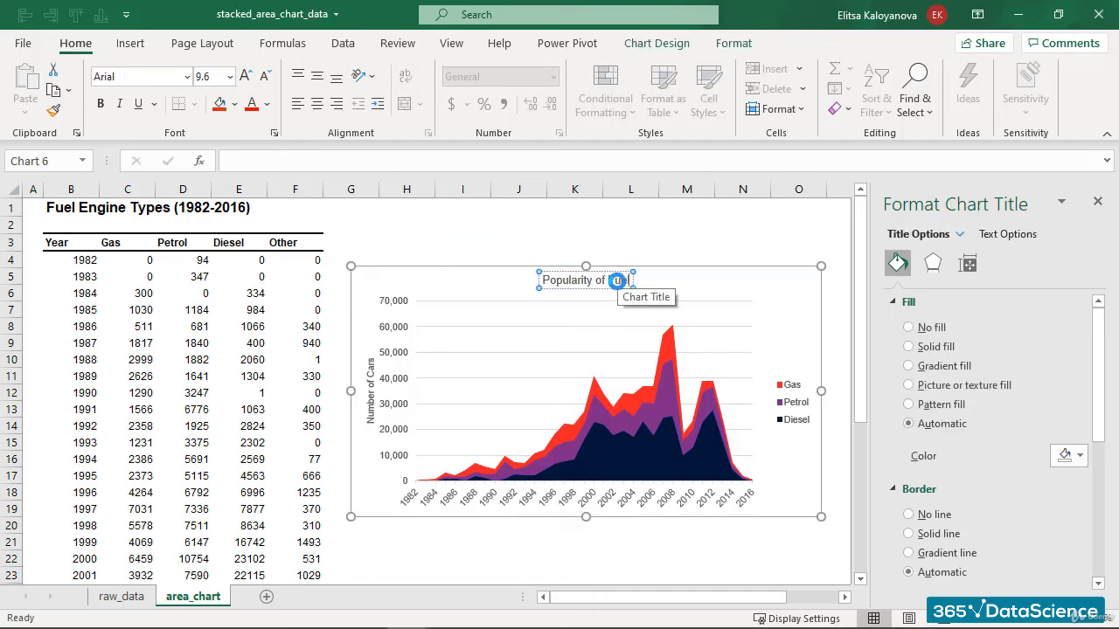
{"action": "type", "text": "el Engine Types (1982 - 2016)"}
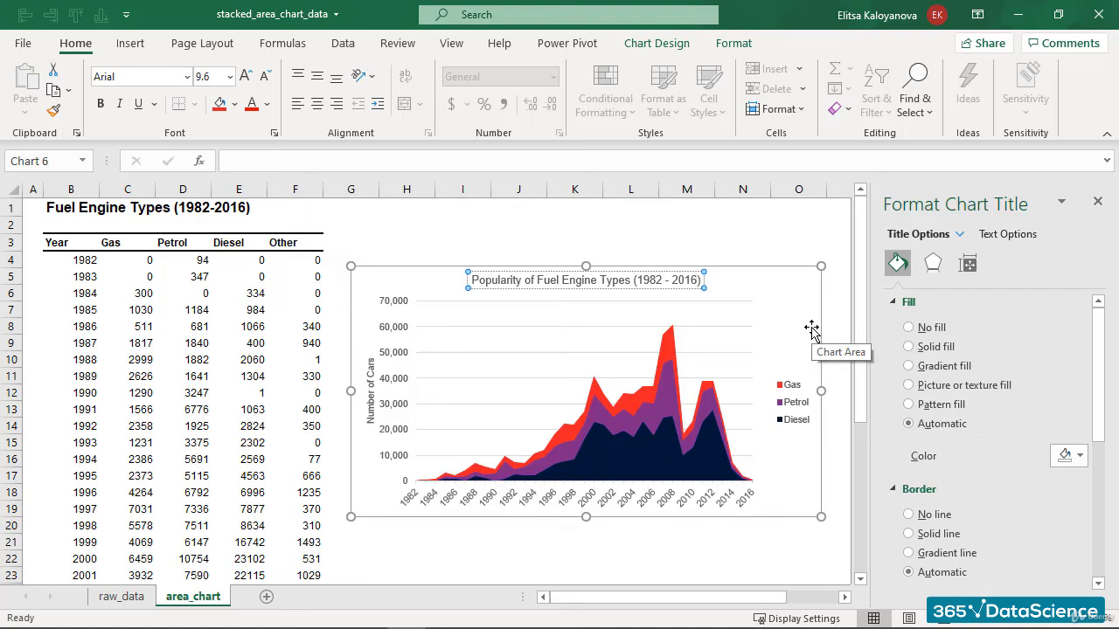
Set the chart title's font size to 12 and make it bold
{"action": "triple_click", "coordinate": [586, 280]}
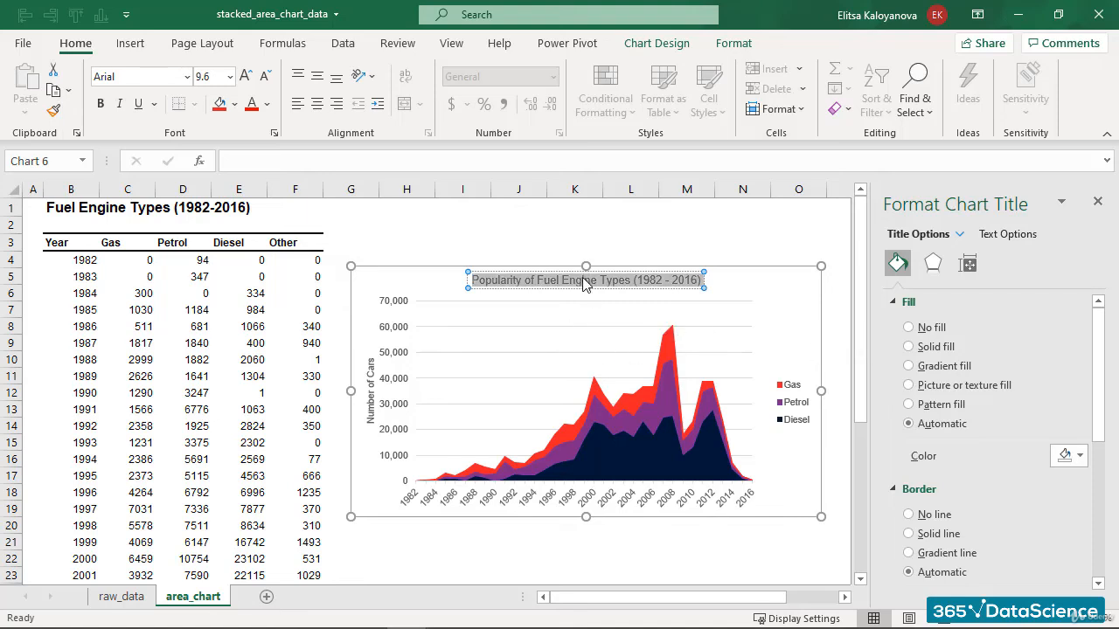
{"action": "left_click", "coordinate": [229, 77]}
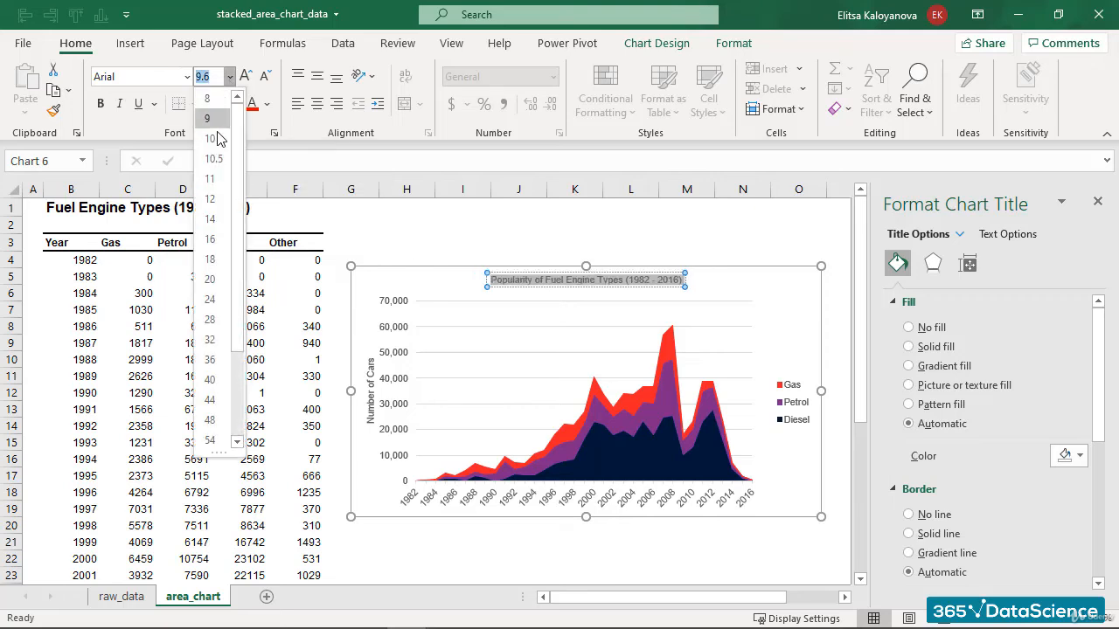
{"action": "left_click", "coordinate": [213, 201]}
{"action": "left_click", "coordinate": [99, 103]}
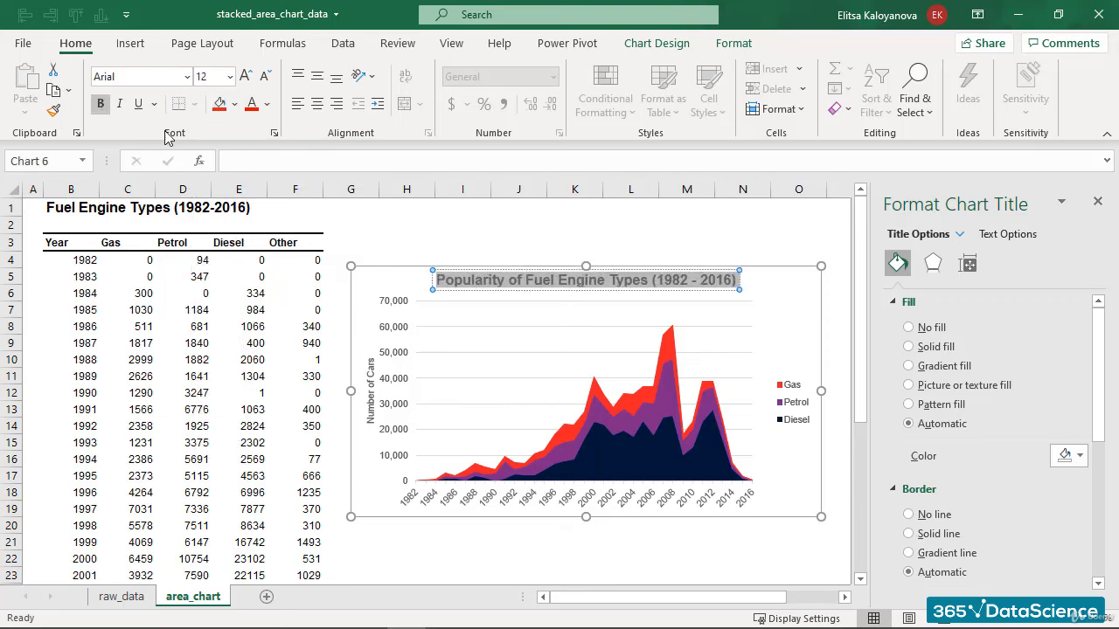
{"action": "left_click", "coordinate": [616, 242]}
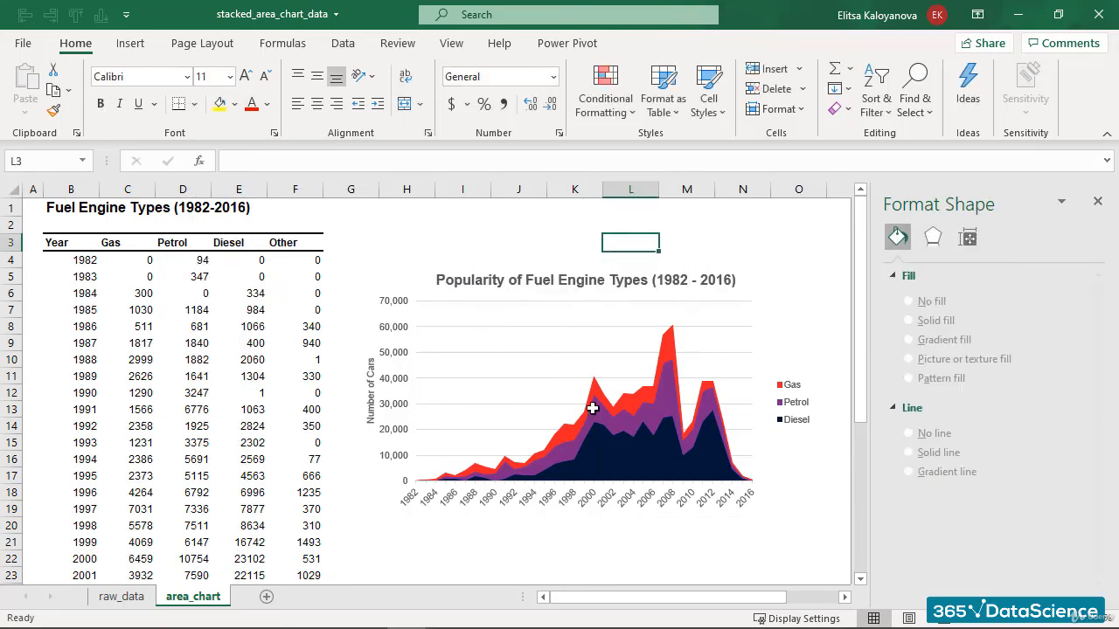
Change the chart title's font colour to the recently used dark navy
{"action": "left_click", "coordinate": [525, 284]}
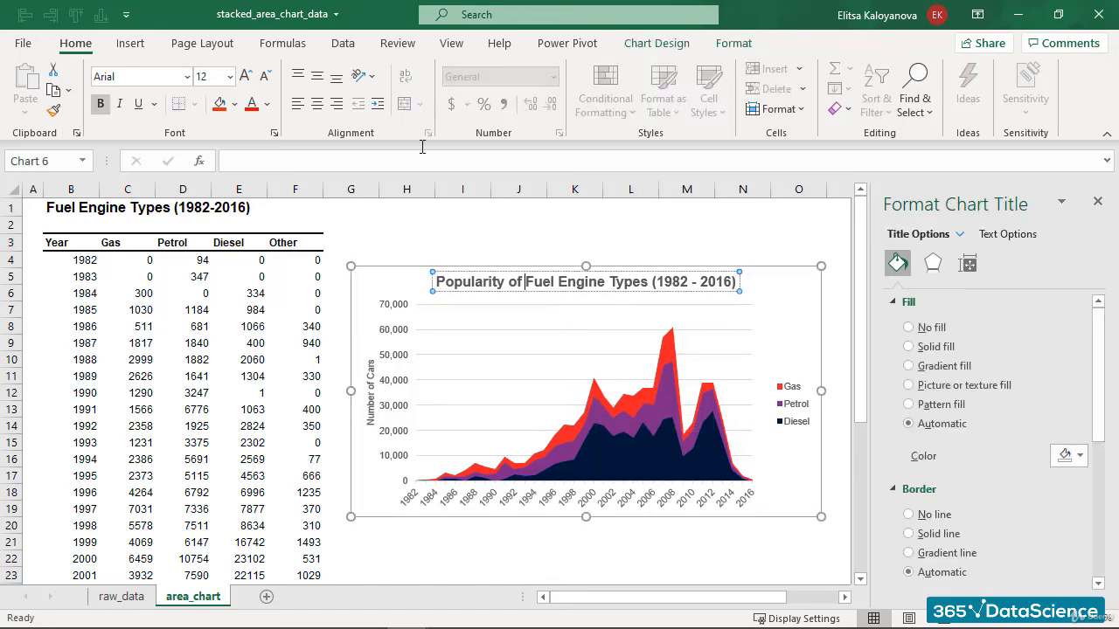
{"action": "key", "text": "ctrl+a"}
{"action": "left_click", "coordinate": [267, 105]}
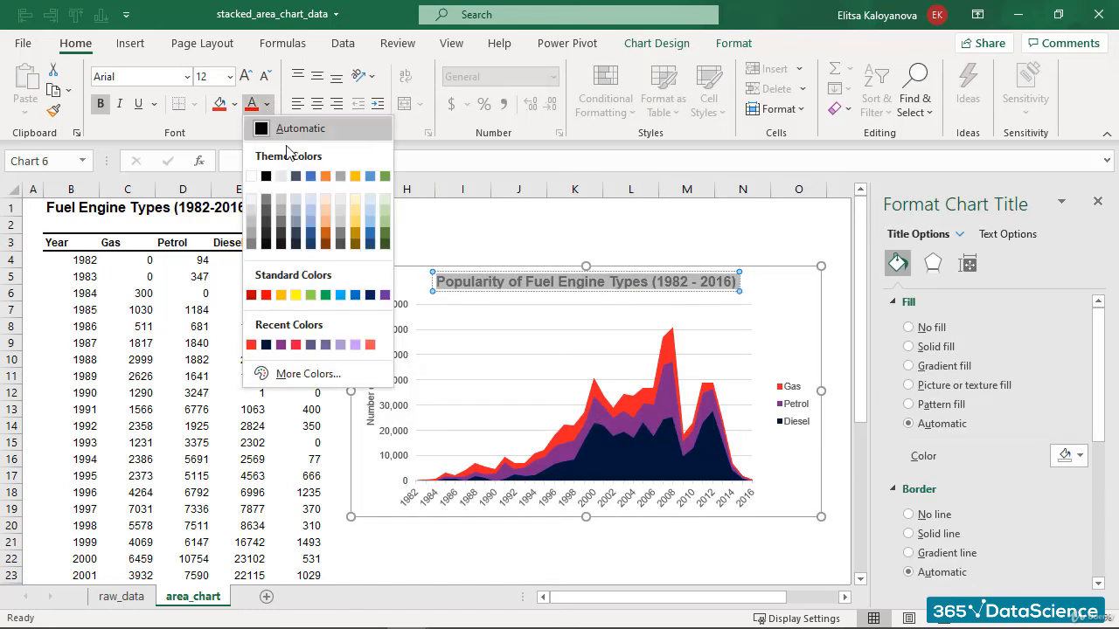
{"action": "left_click", "coordinate": [307, 345]}
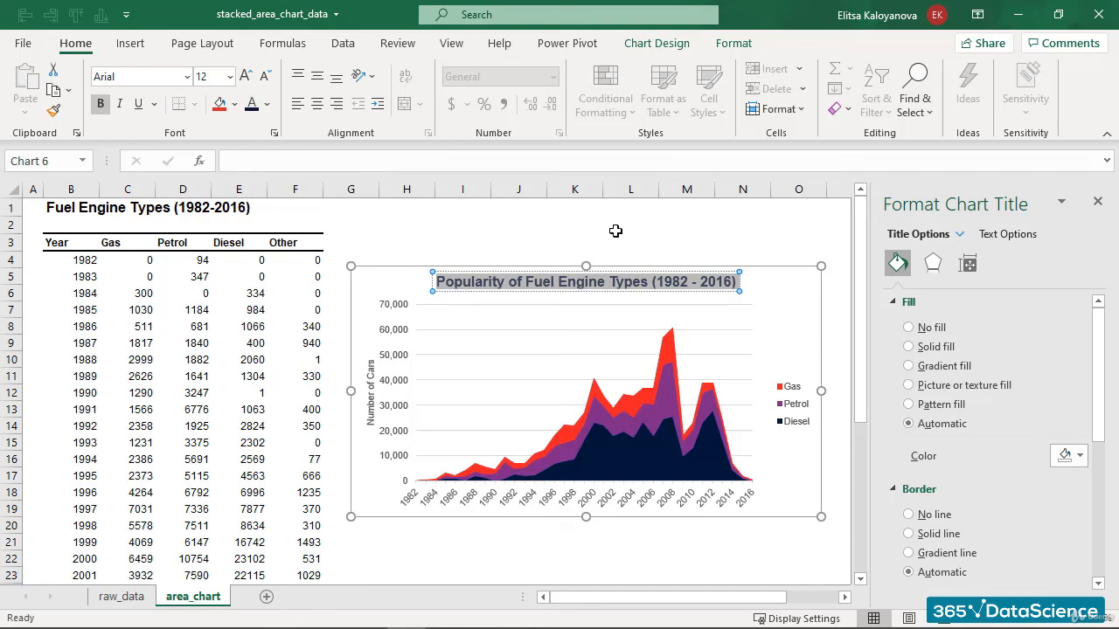
{"action": "left_click", "coordinate": [612, 255]}
Move the chart title to the chart's left edge, aligned with the vertical axis title
{"action": "left_click", "coordinate": [702, 273]}
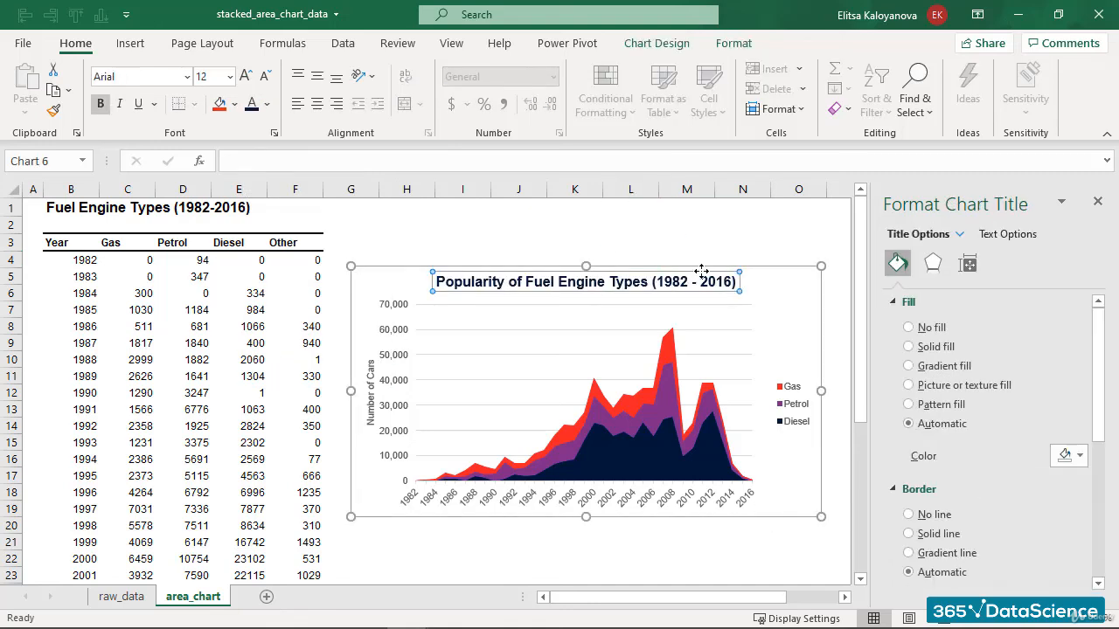
{"action": "left_click_drag", "start_coordinate": [702, 273], "coordinate": [643, 278]}
{"action": "left_click", "coordinate": [640, 245]}
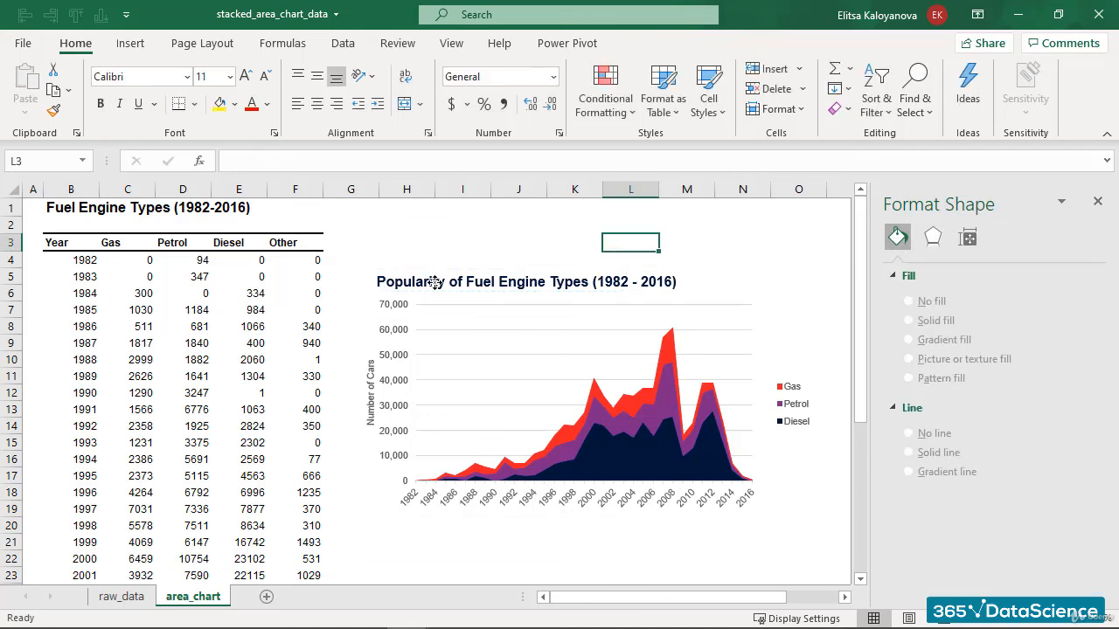
{"action": "left_click", "coordinate": [553, 275]}
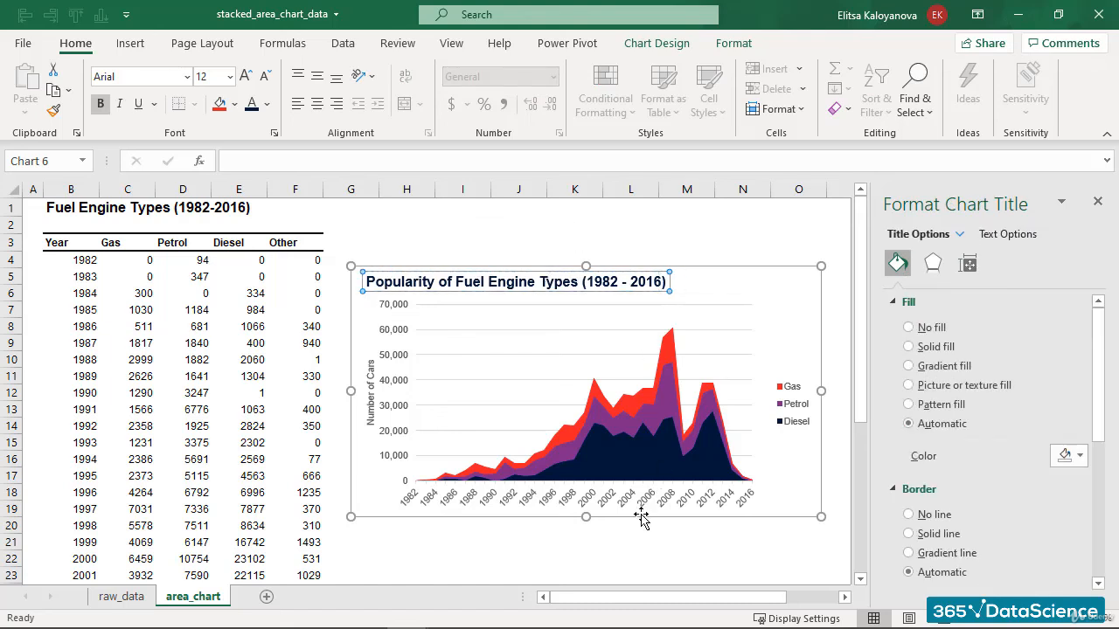
{"action": "left_click", "coordinate": [626, 560]}
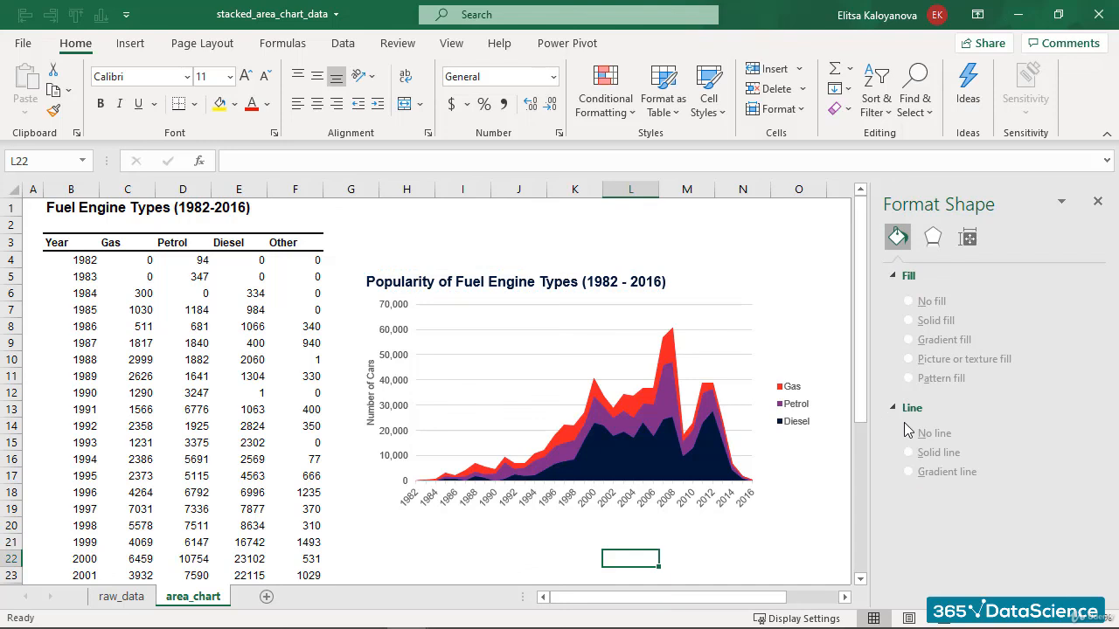